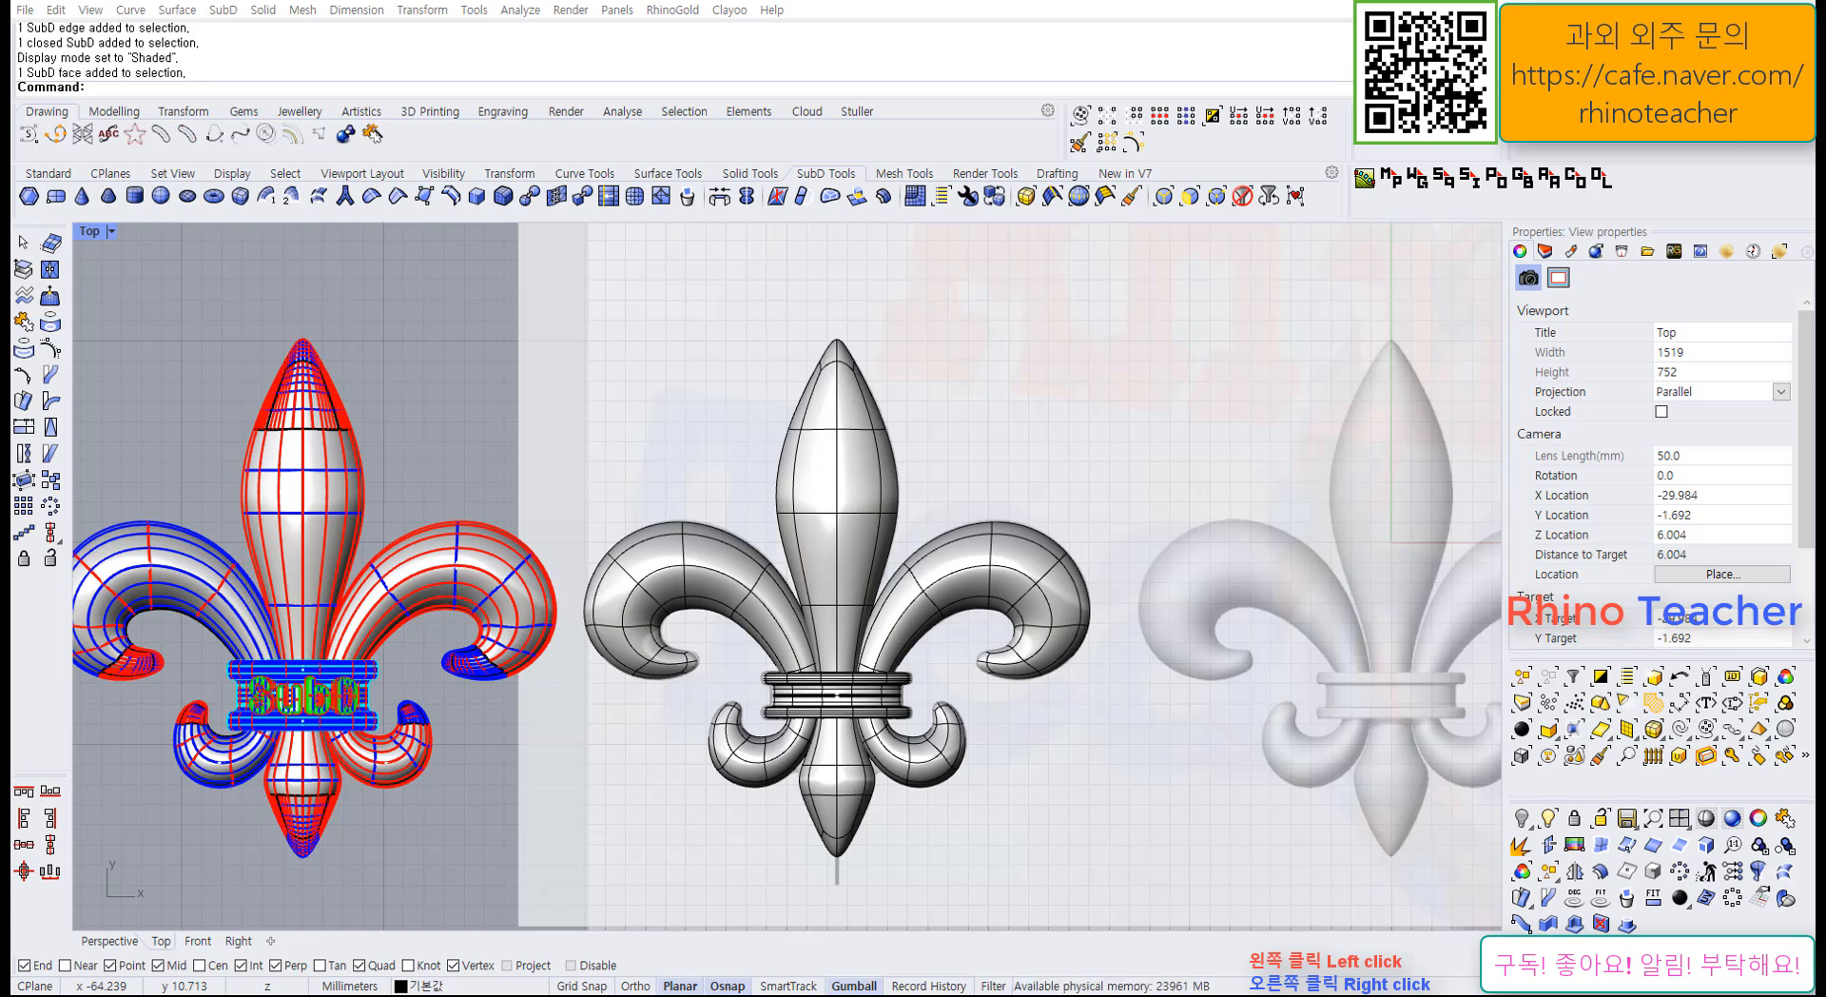
Switch to the browser and view the Naver image results for 2020 원더키디
{"action": "left_click_drag", "start_coordinate": [2, 228], "coordinate": [1080, 187]}
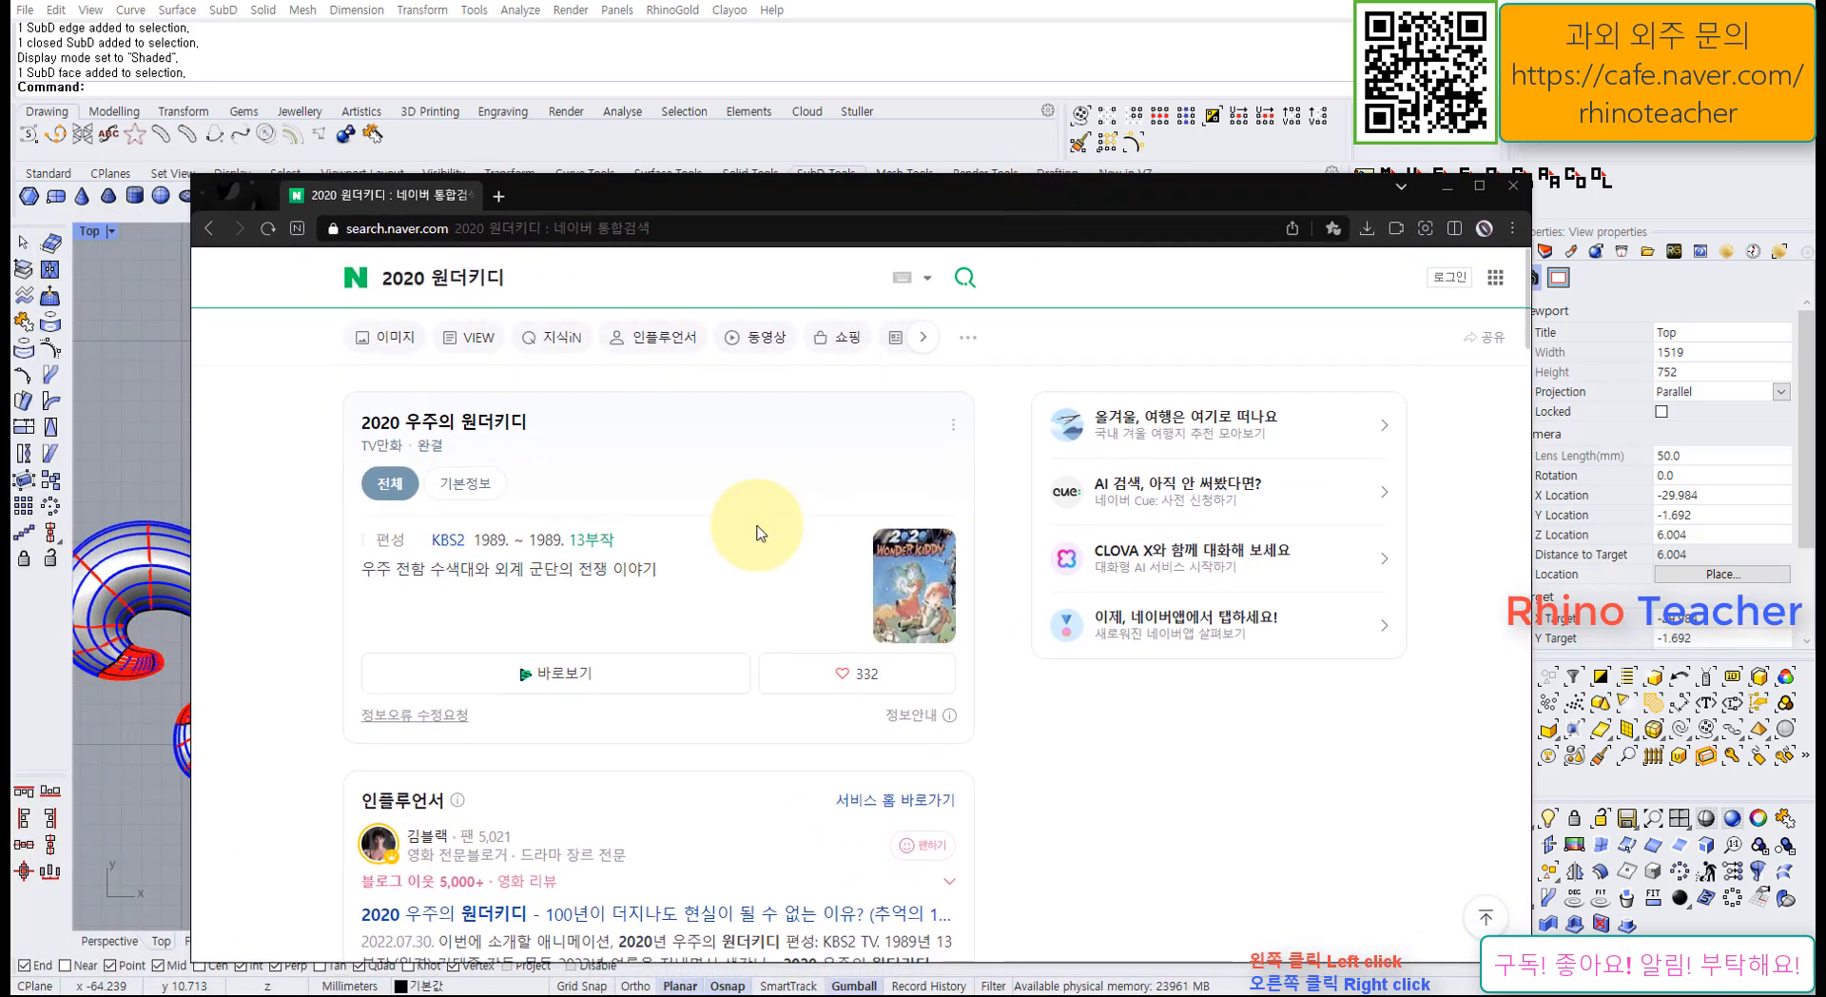
{"action": "left_click", "coordinate": [390, 338]}
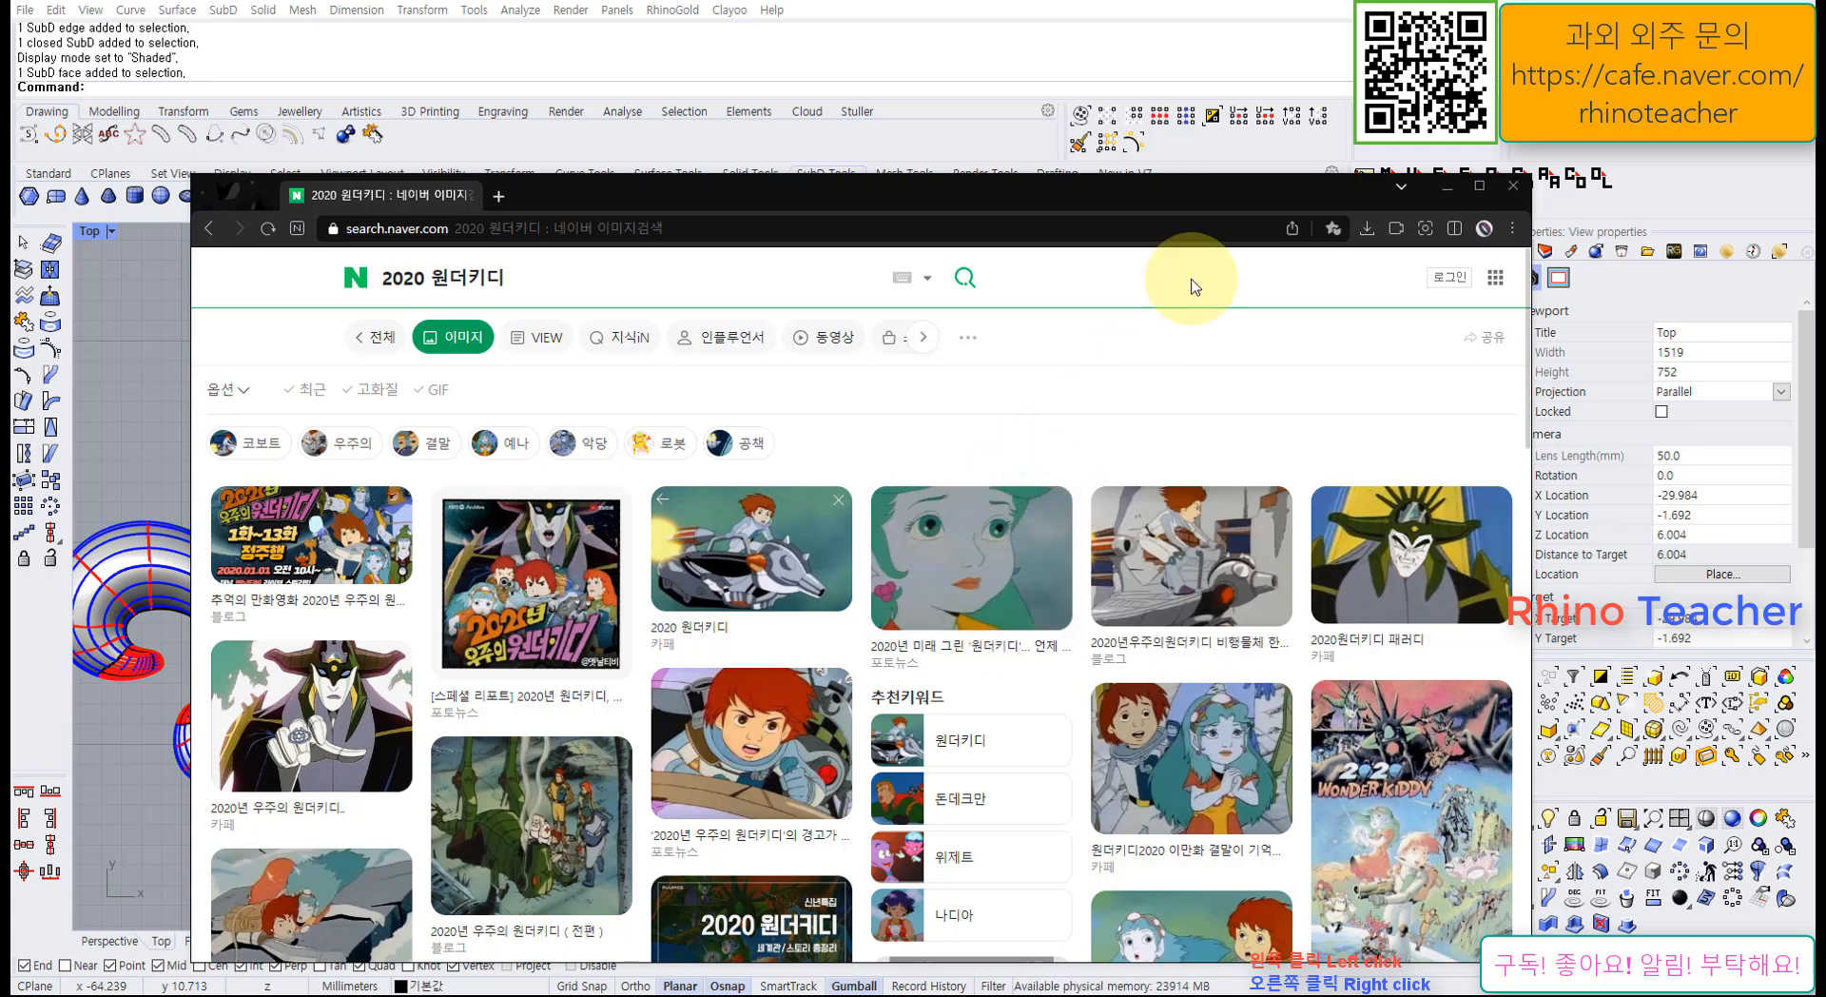
{"action": "left_click", "coordinate": [1225, 198]}
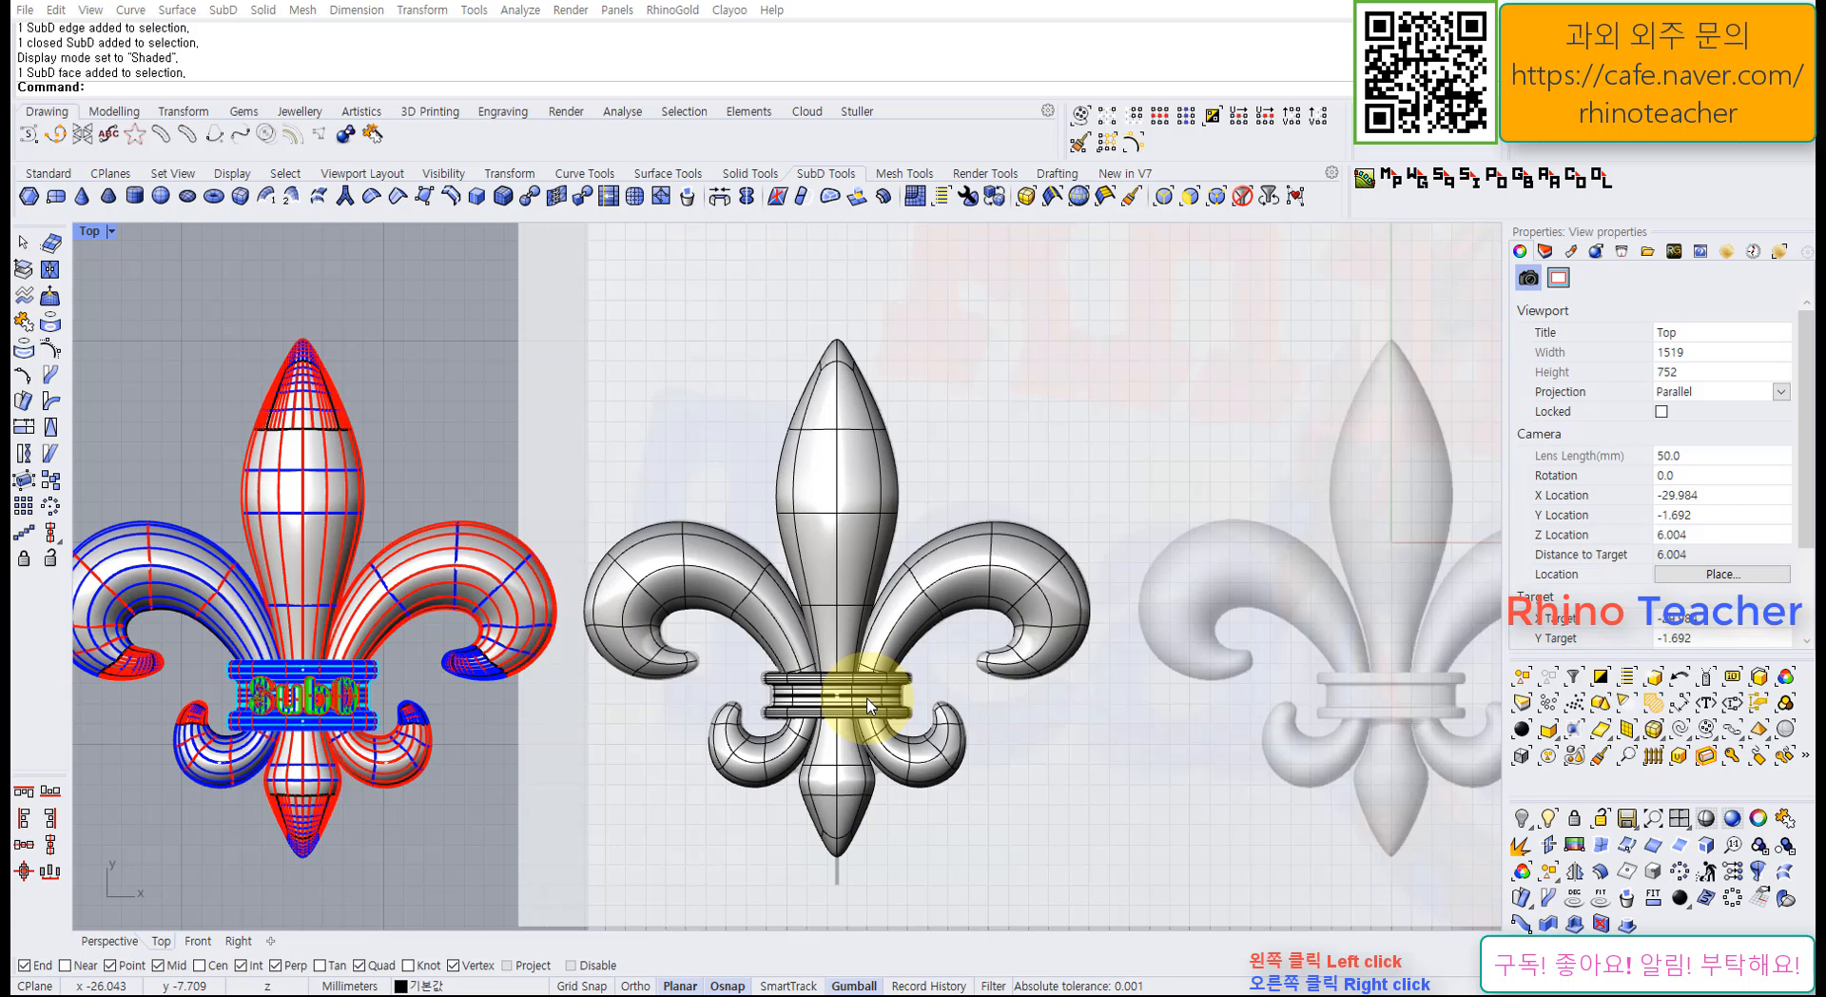
Examine the fleur-de-lis reference picture beside the finished SubD model, from the central petal to the band and side scrolls
{"action": "right_click_drag", "start_coordinate": [1184, 711], "coordinate": [990, 656]}
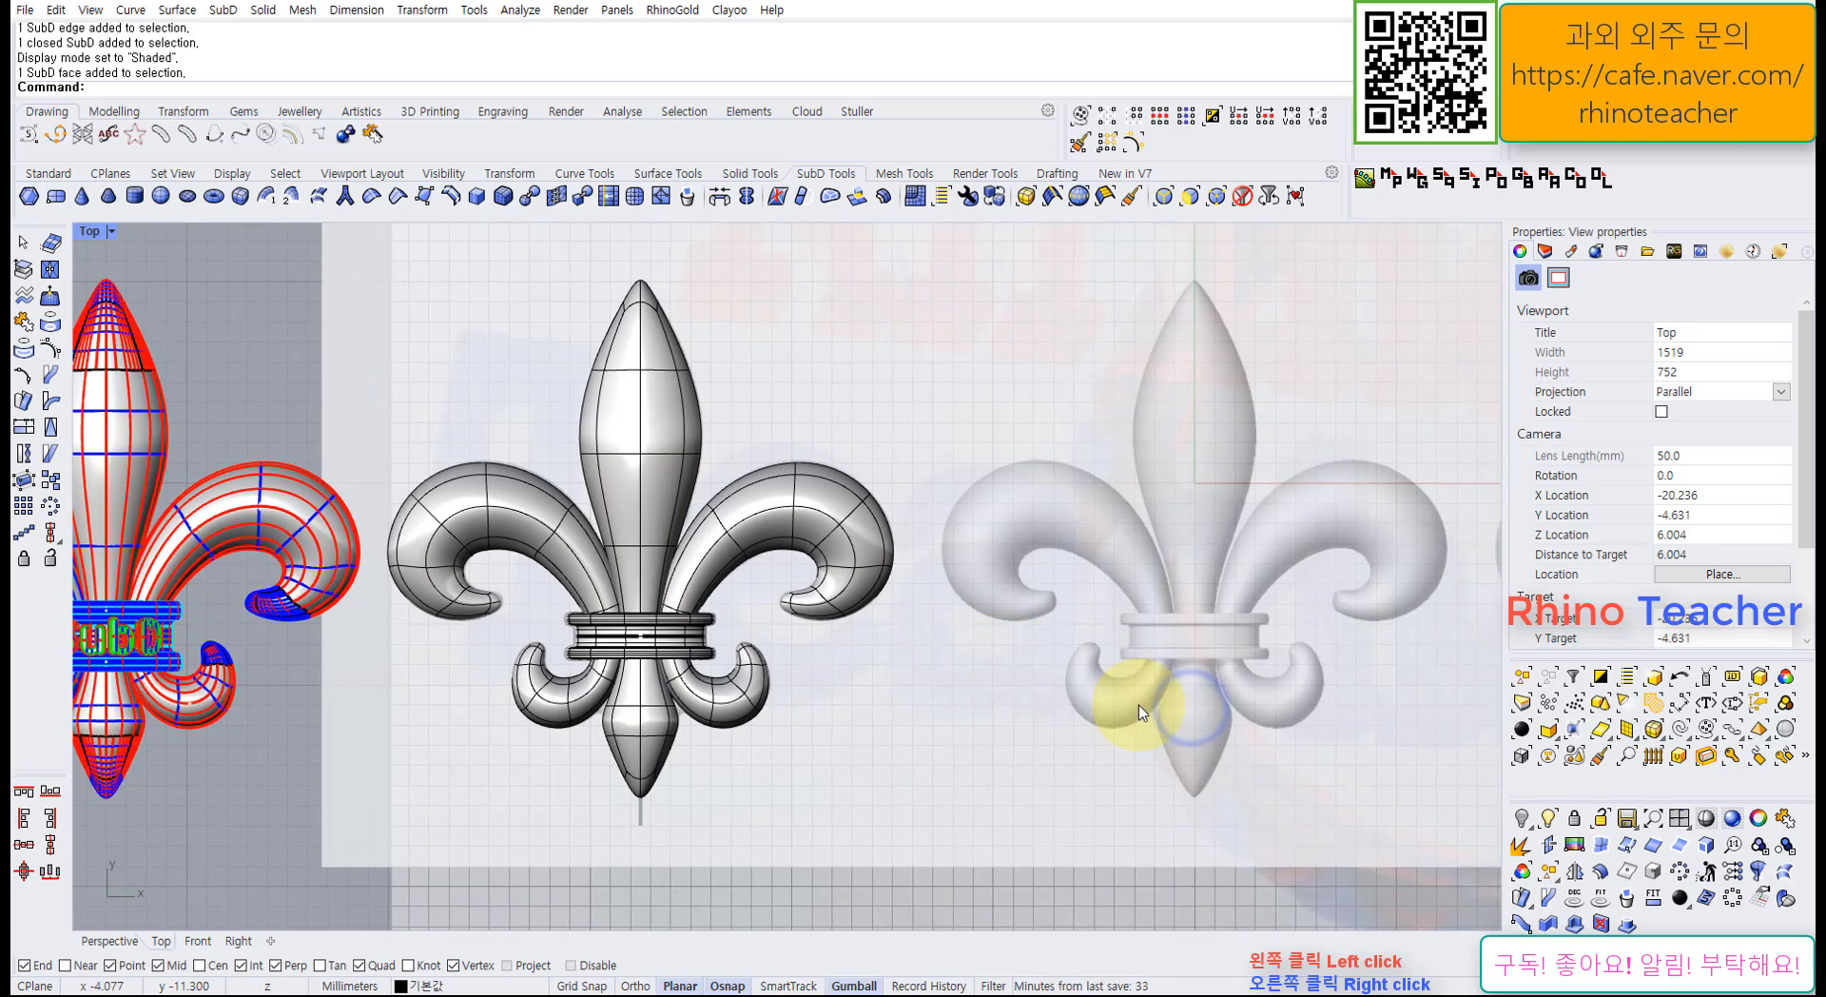
{"action": "right_click_drag", "start_coordinate": [1153, 660], "coordinate": [993, 698]}
{"action": "scroll", "coordinate": [996, 687], "scroll_direction": "up", "scroll_amount": 4}
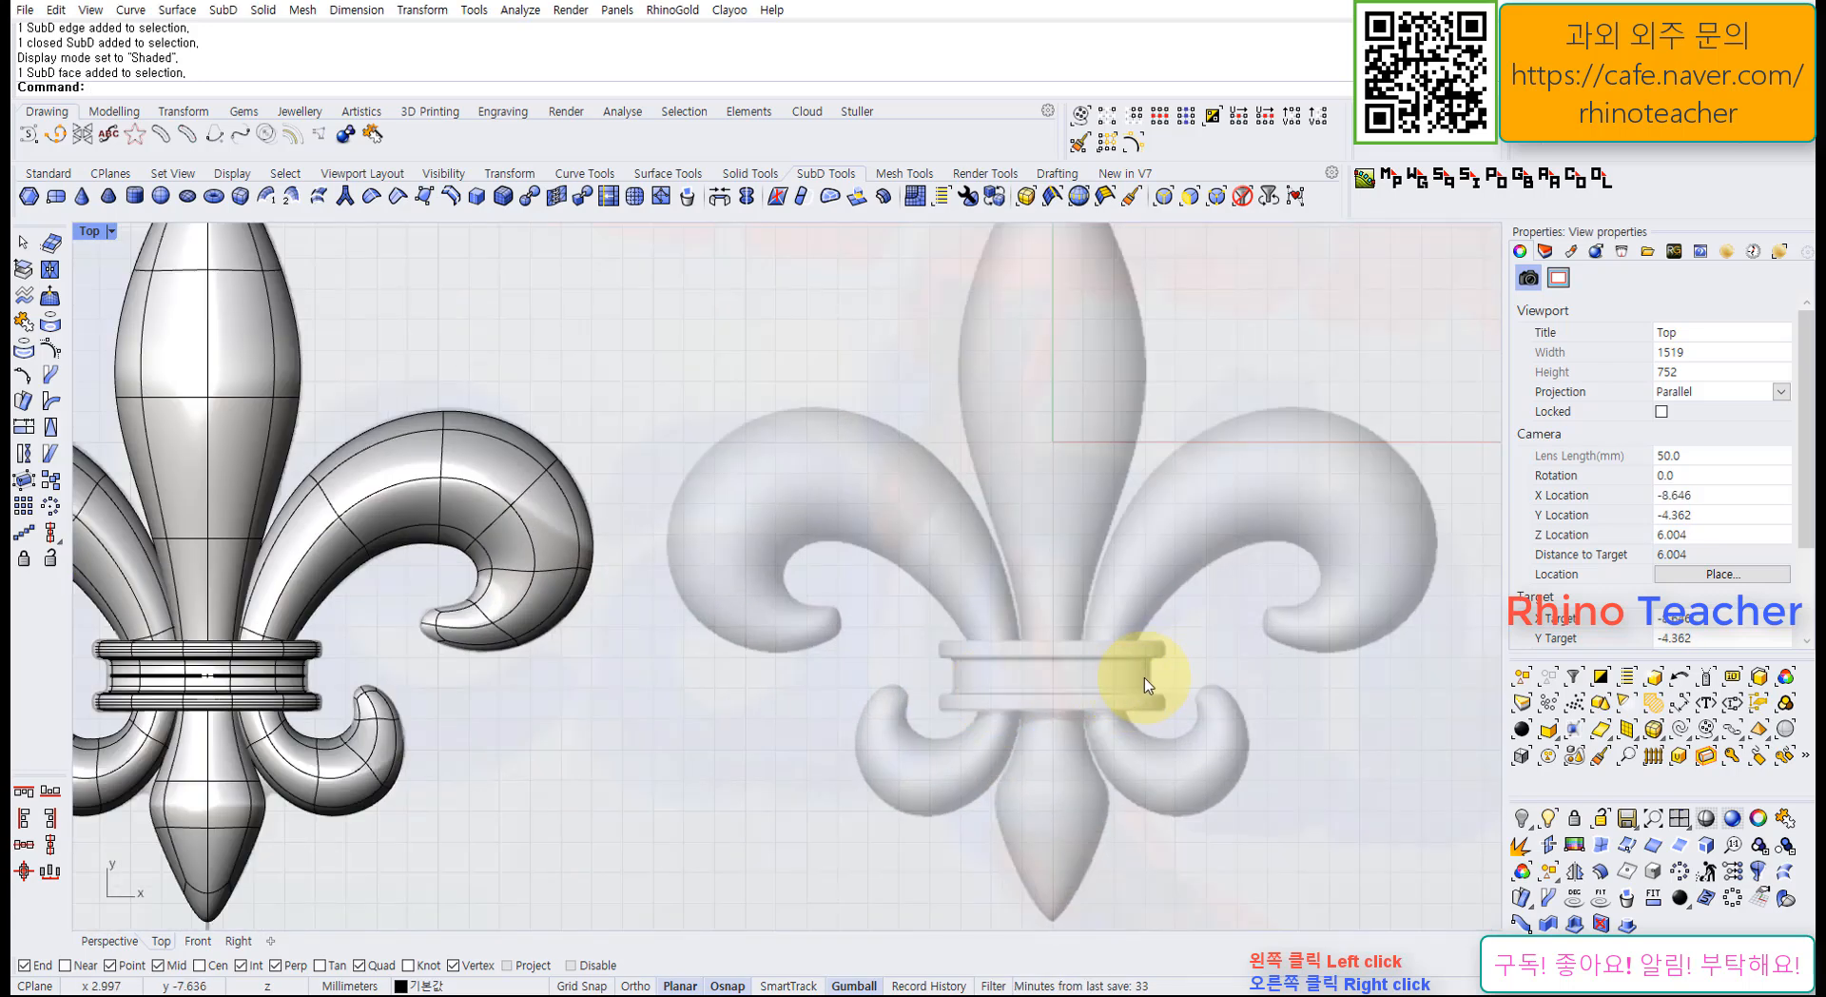
{"action": "right_click_drag", "start_coordinate": [1129, 663], "coordinate": [1008, 713]}
{"action": "scroll", "coordinate": [1017, 702], "scroll_direction": "down", "scroll_amount": 4}
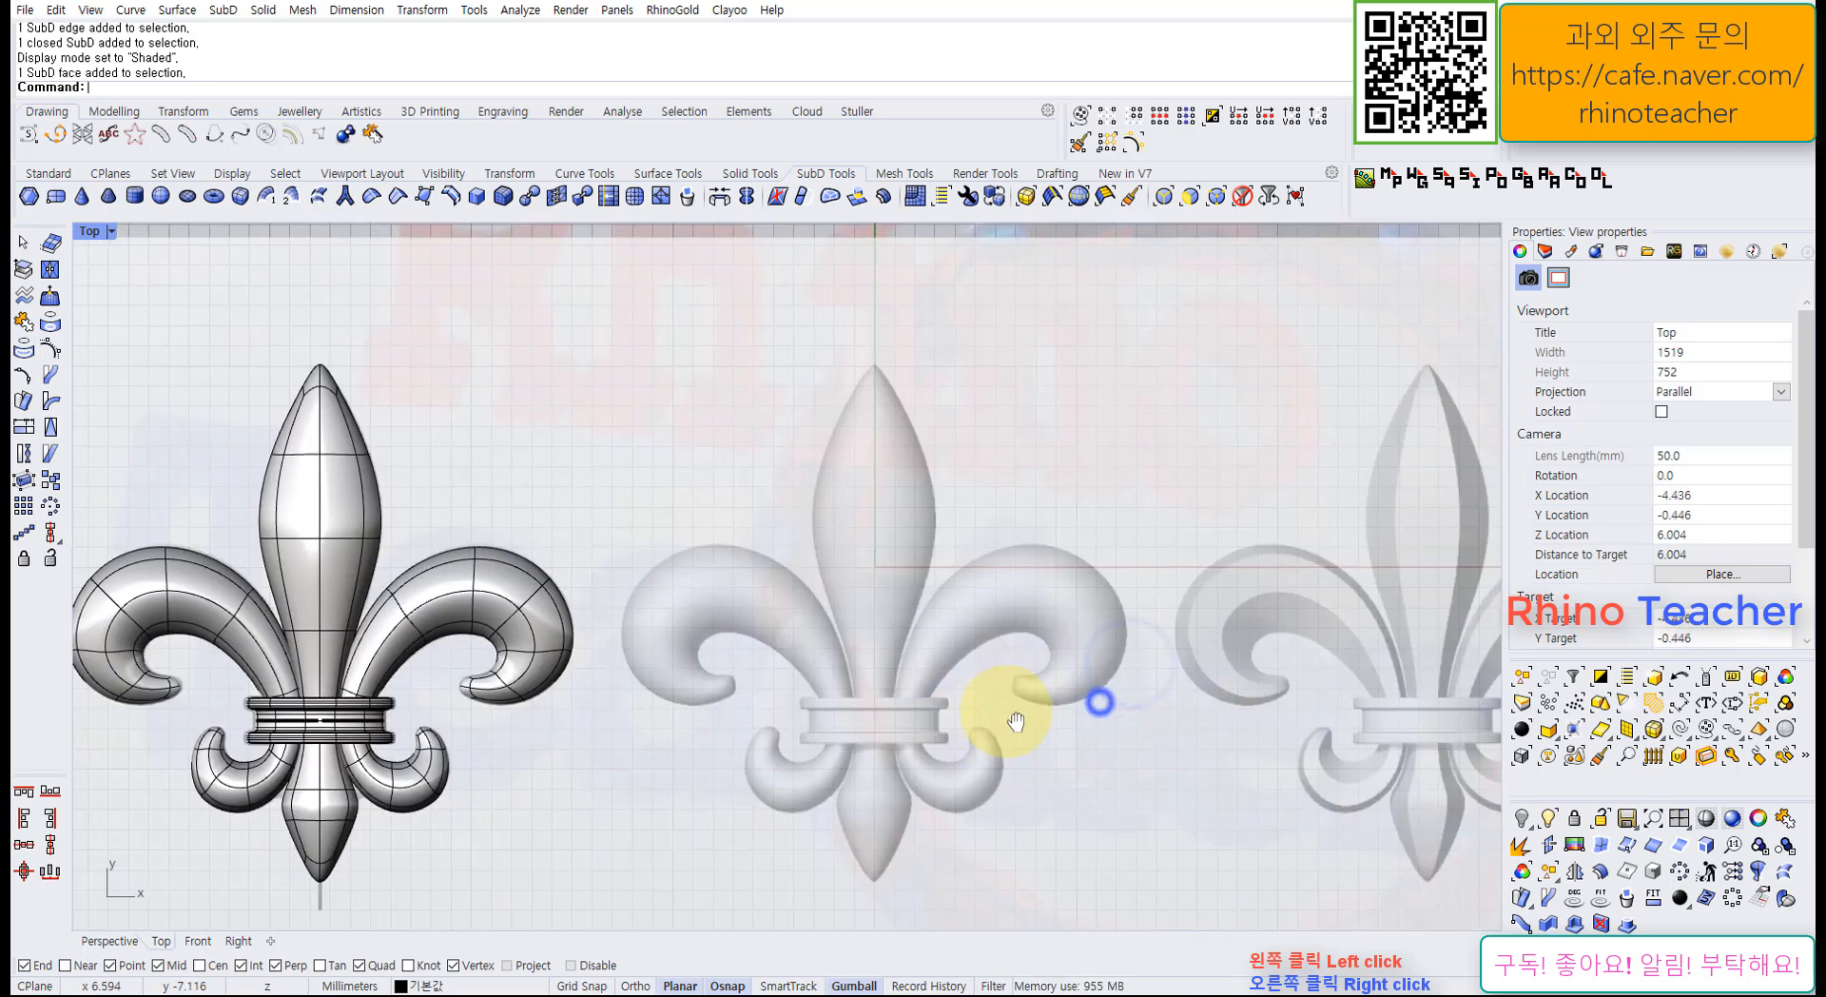
{"action": "scroll", "coordinate": [905, 747], "scroll_direction": "up", "scroll_amount": 2}
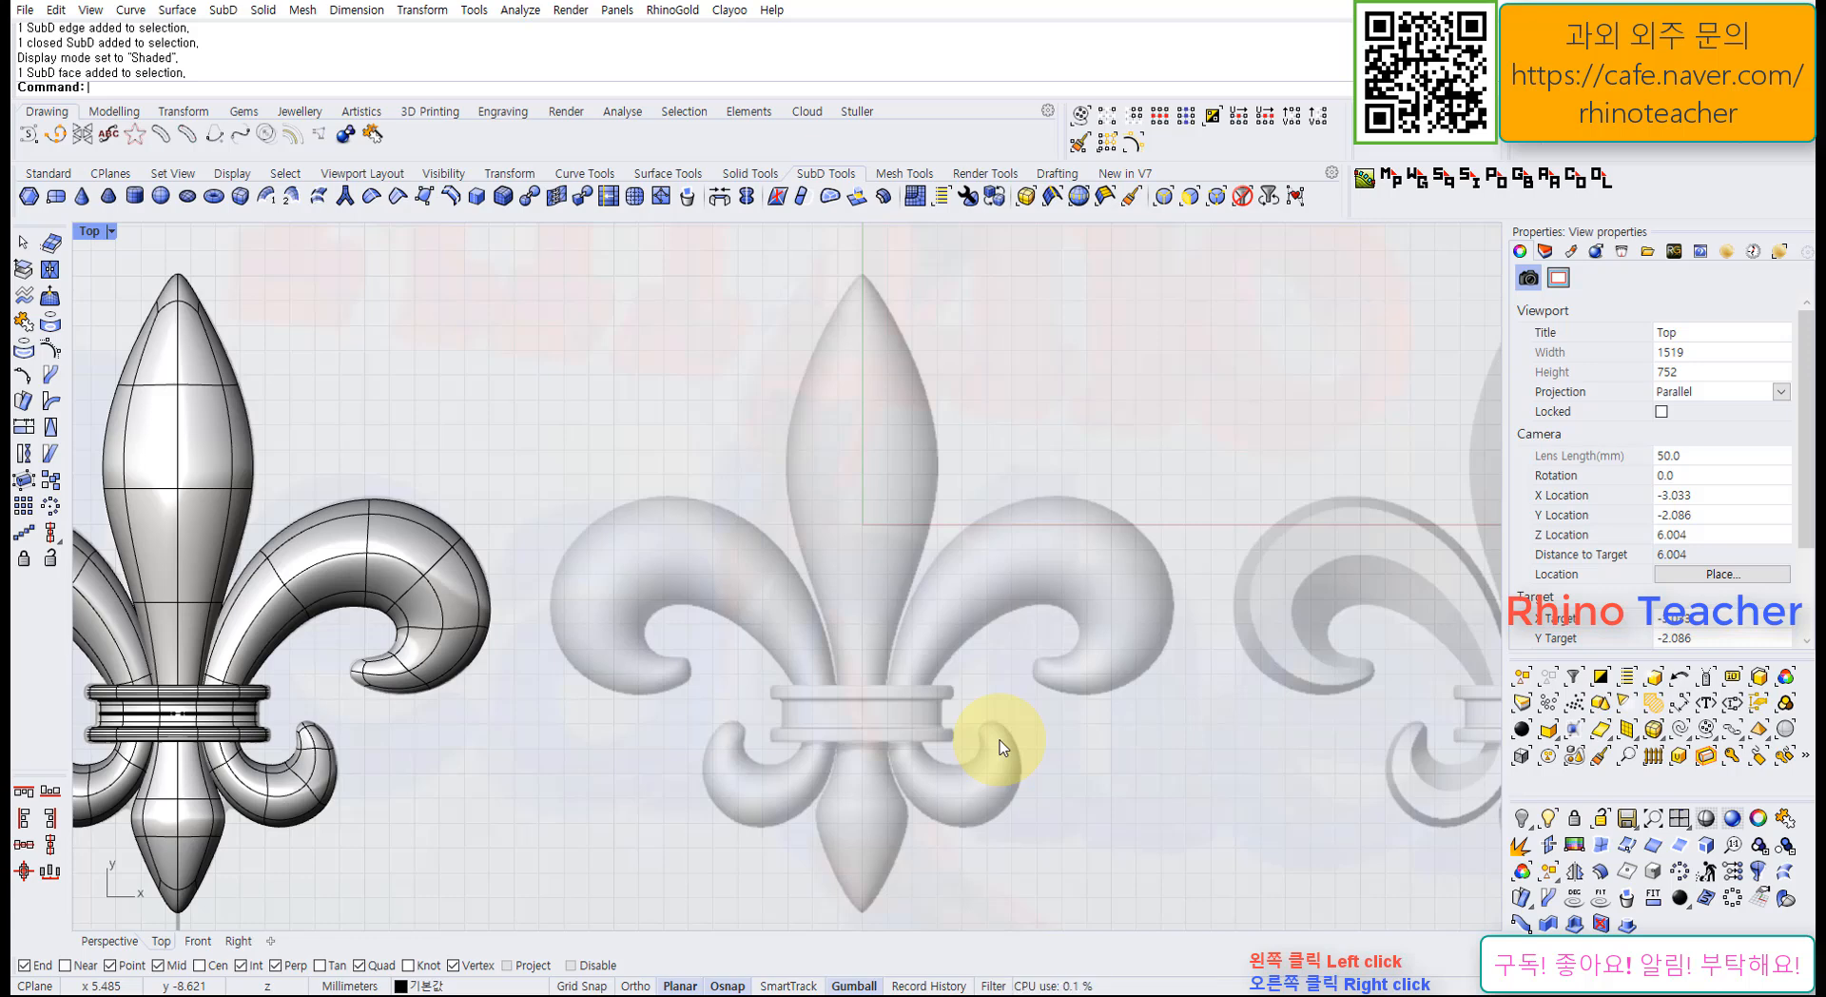
{"action": "right_click_drag", "start_coordinate": [691, 285], "coordinate": [694, 340]}
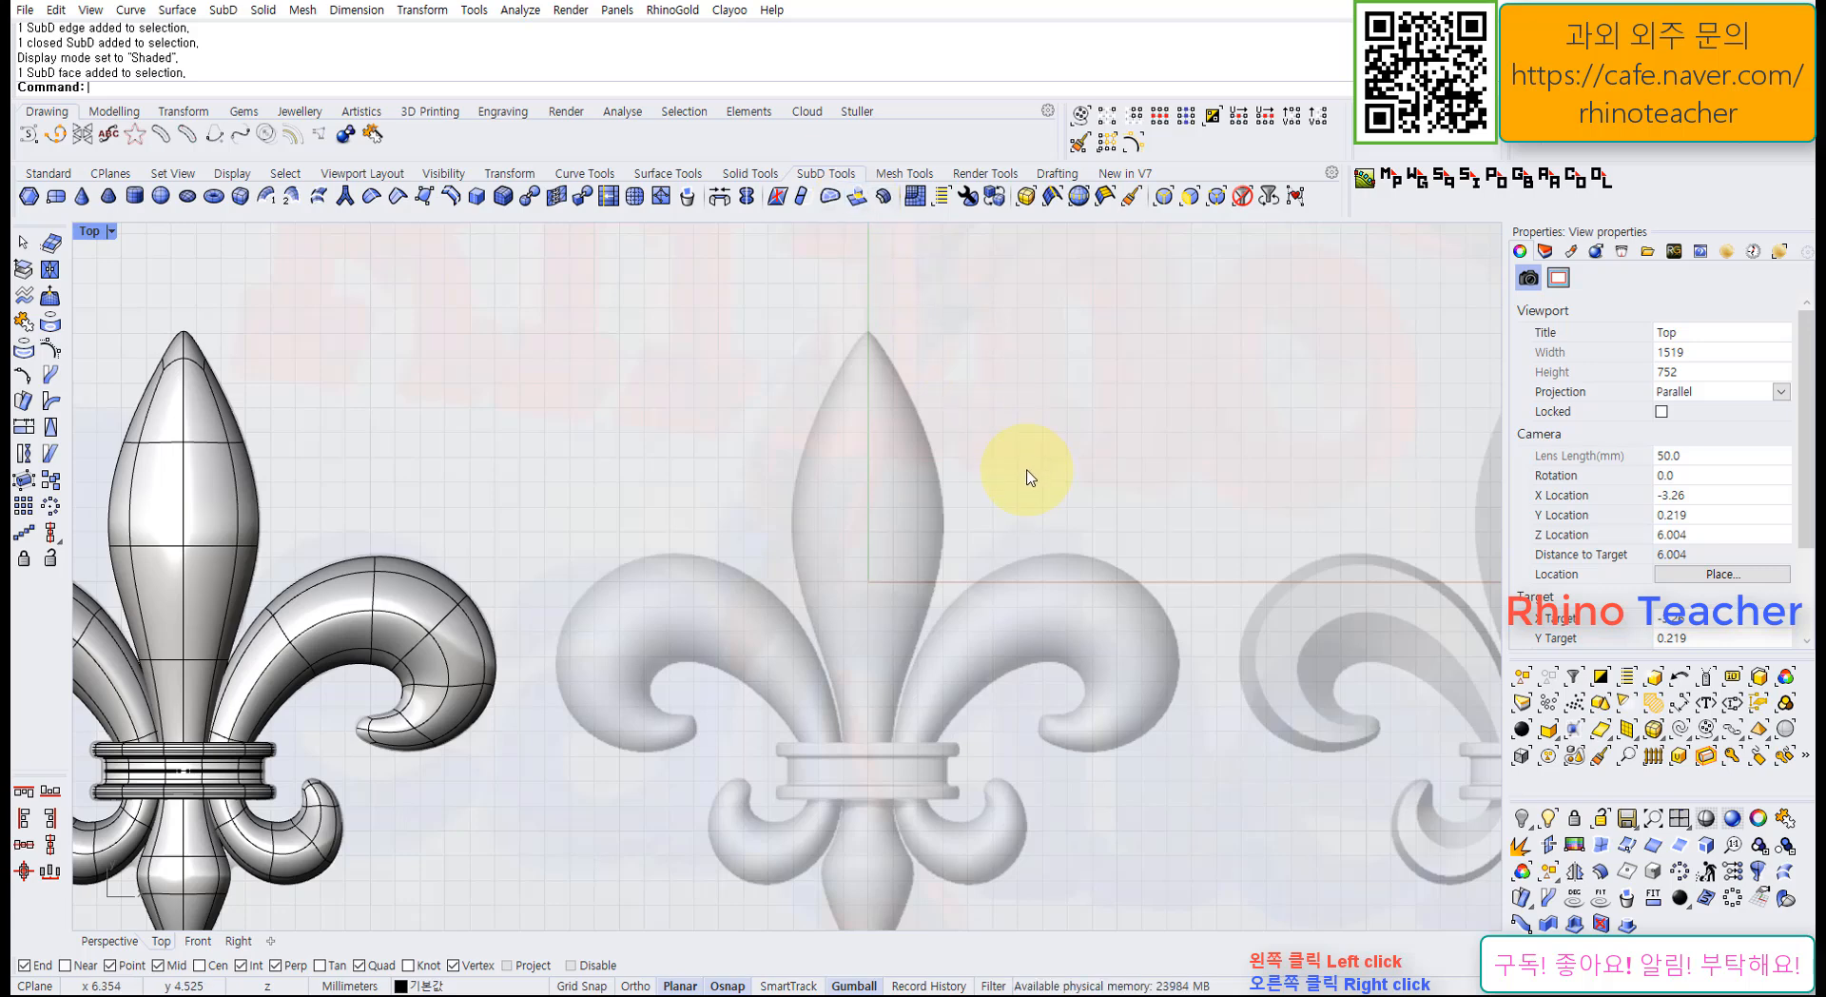
{"action": "right_click_drag", "start_coordinate": [956, 570], "coordinate": [856, 571]}
{"action": "scroll", "coordinate": [924, 565], "scroll_direction": "down", "scroll_amount": 2}
{"action": "scroll", "coordinate": [833, 594], "scroll_direction": "up", "scroll_amount": 4}
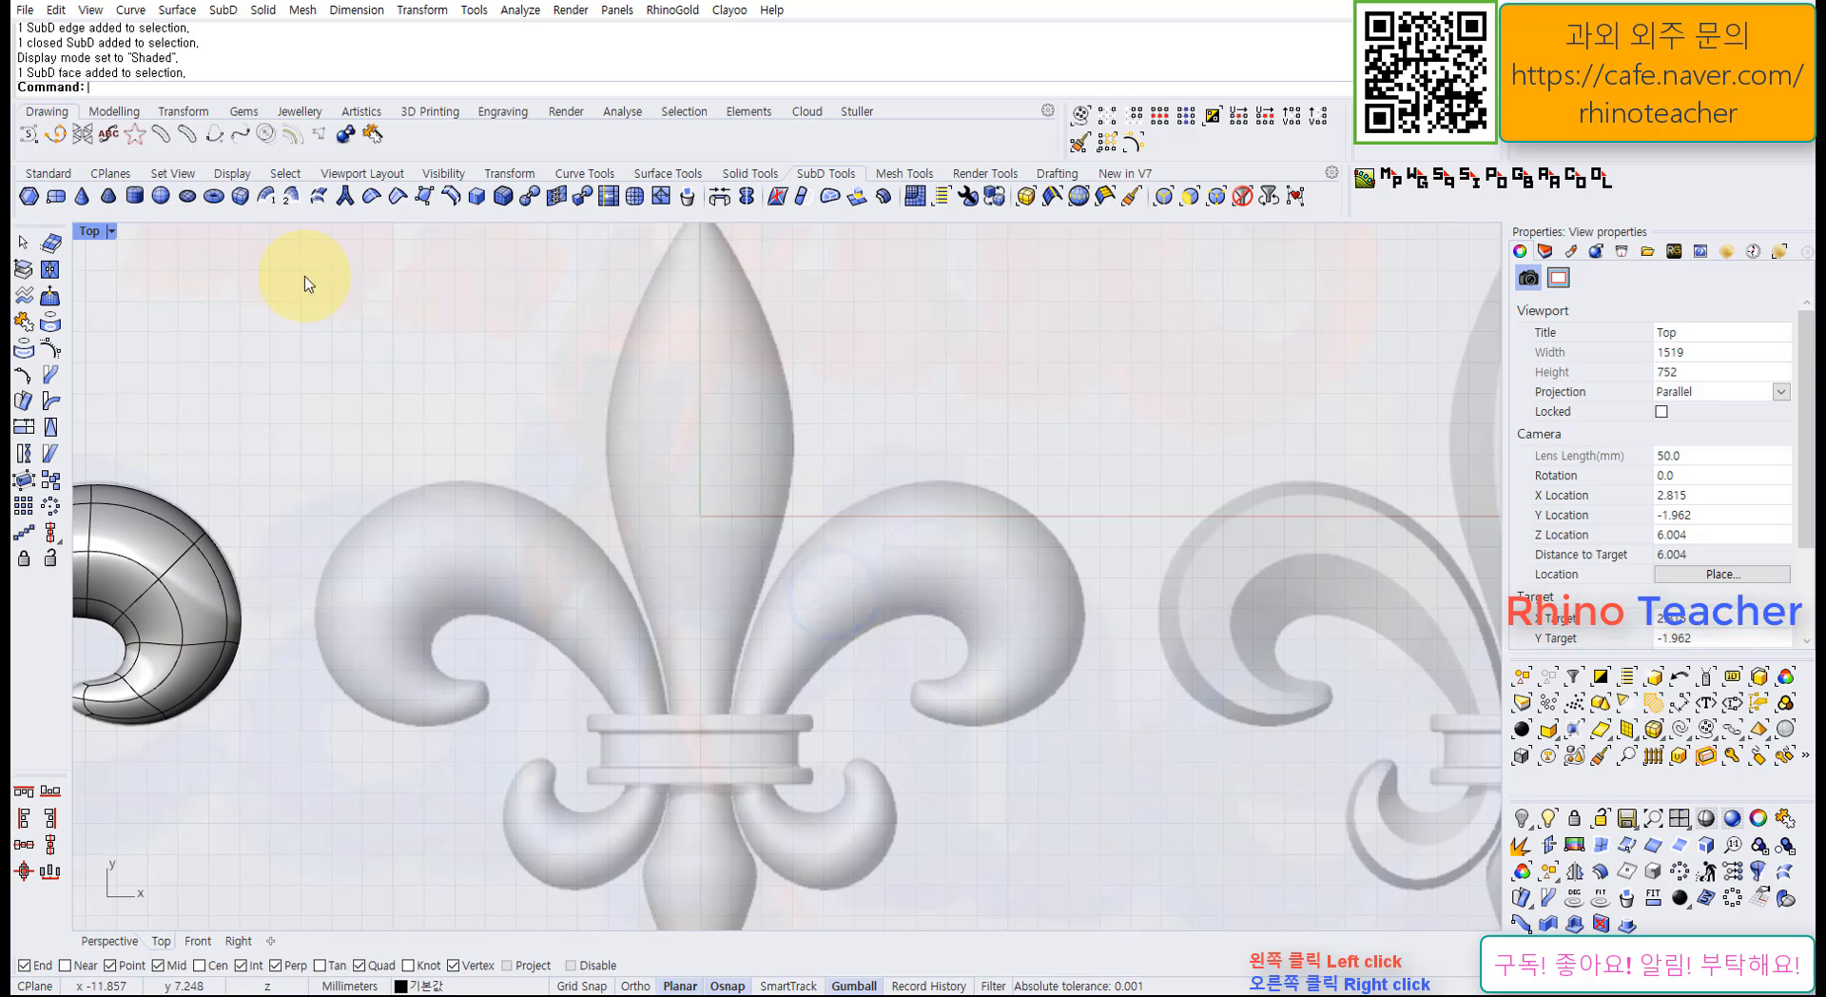
Create a Quads-style SubD sphere with 1 subdivision, centred at the origin (0), with a radius of about 2.6 mm
{"action": "left_click", "coordinate": [161, 196]}
{"action": "right_click_drag", "start_coordinate": [611, 387], "coordinate": [634, 392]}
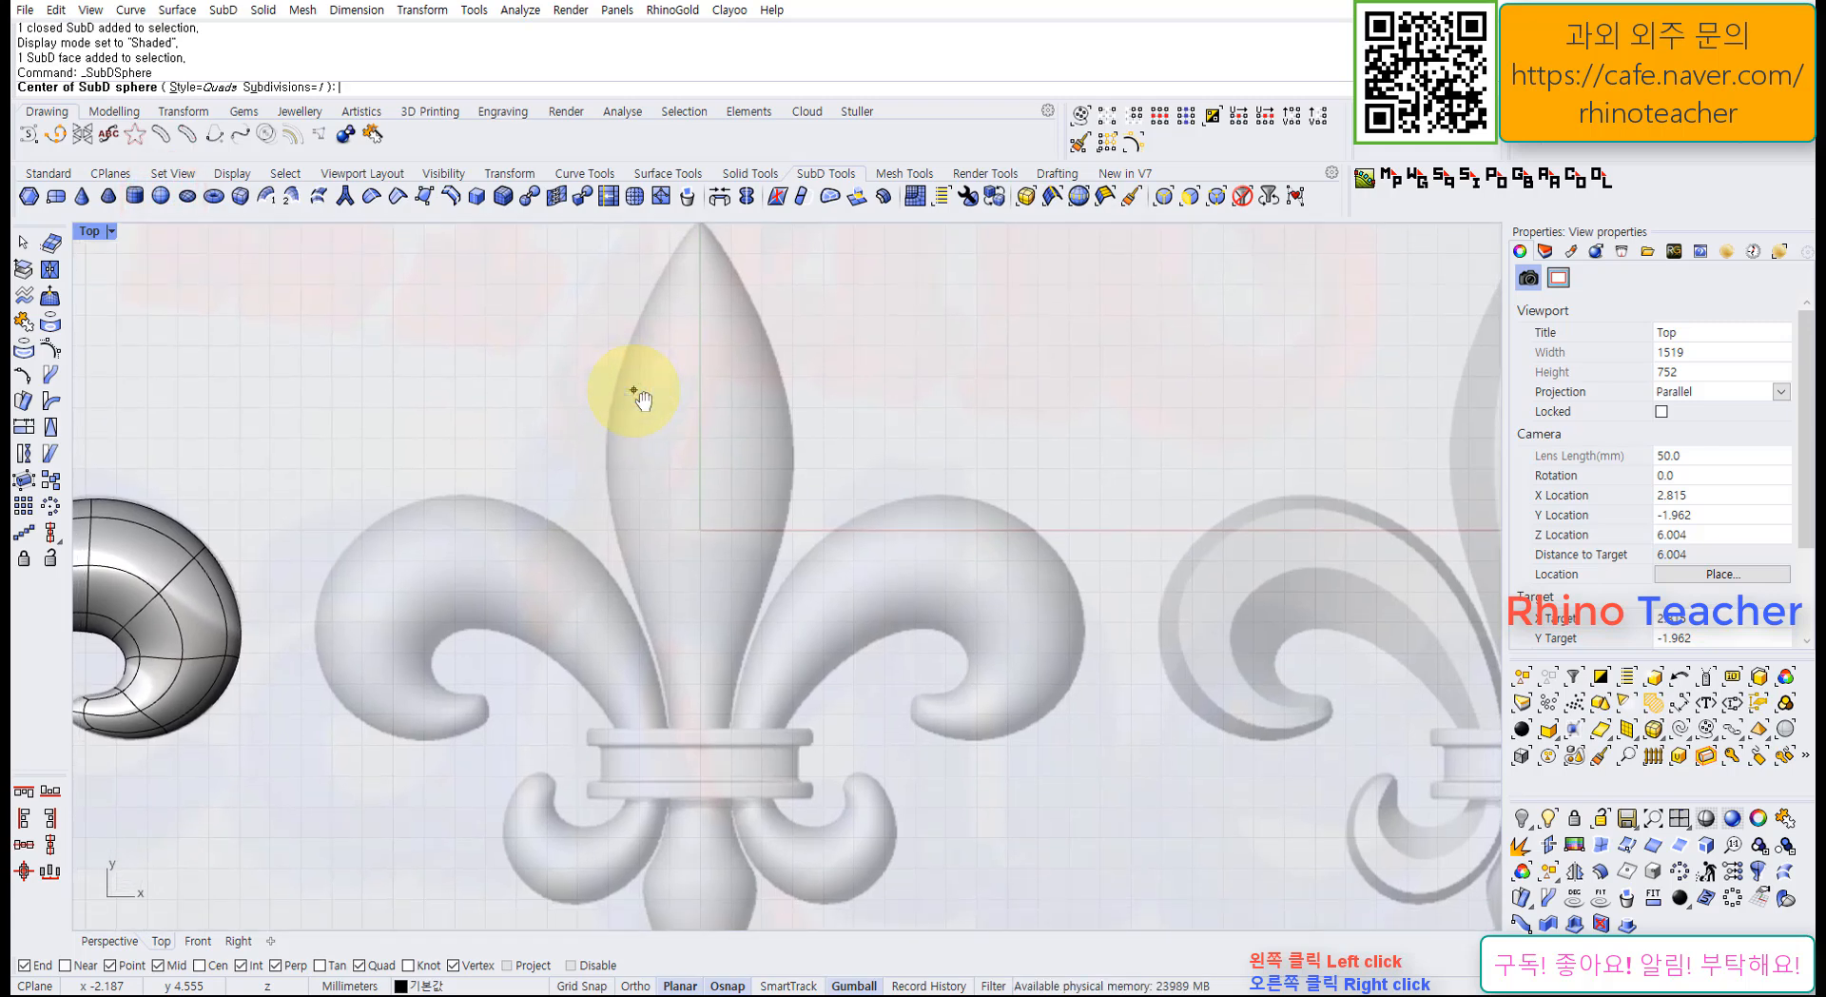
{"action": "type", "text": "0"}
{"action": "key", "text": "Return"}
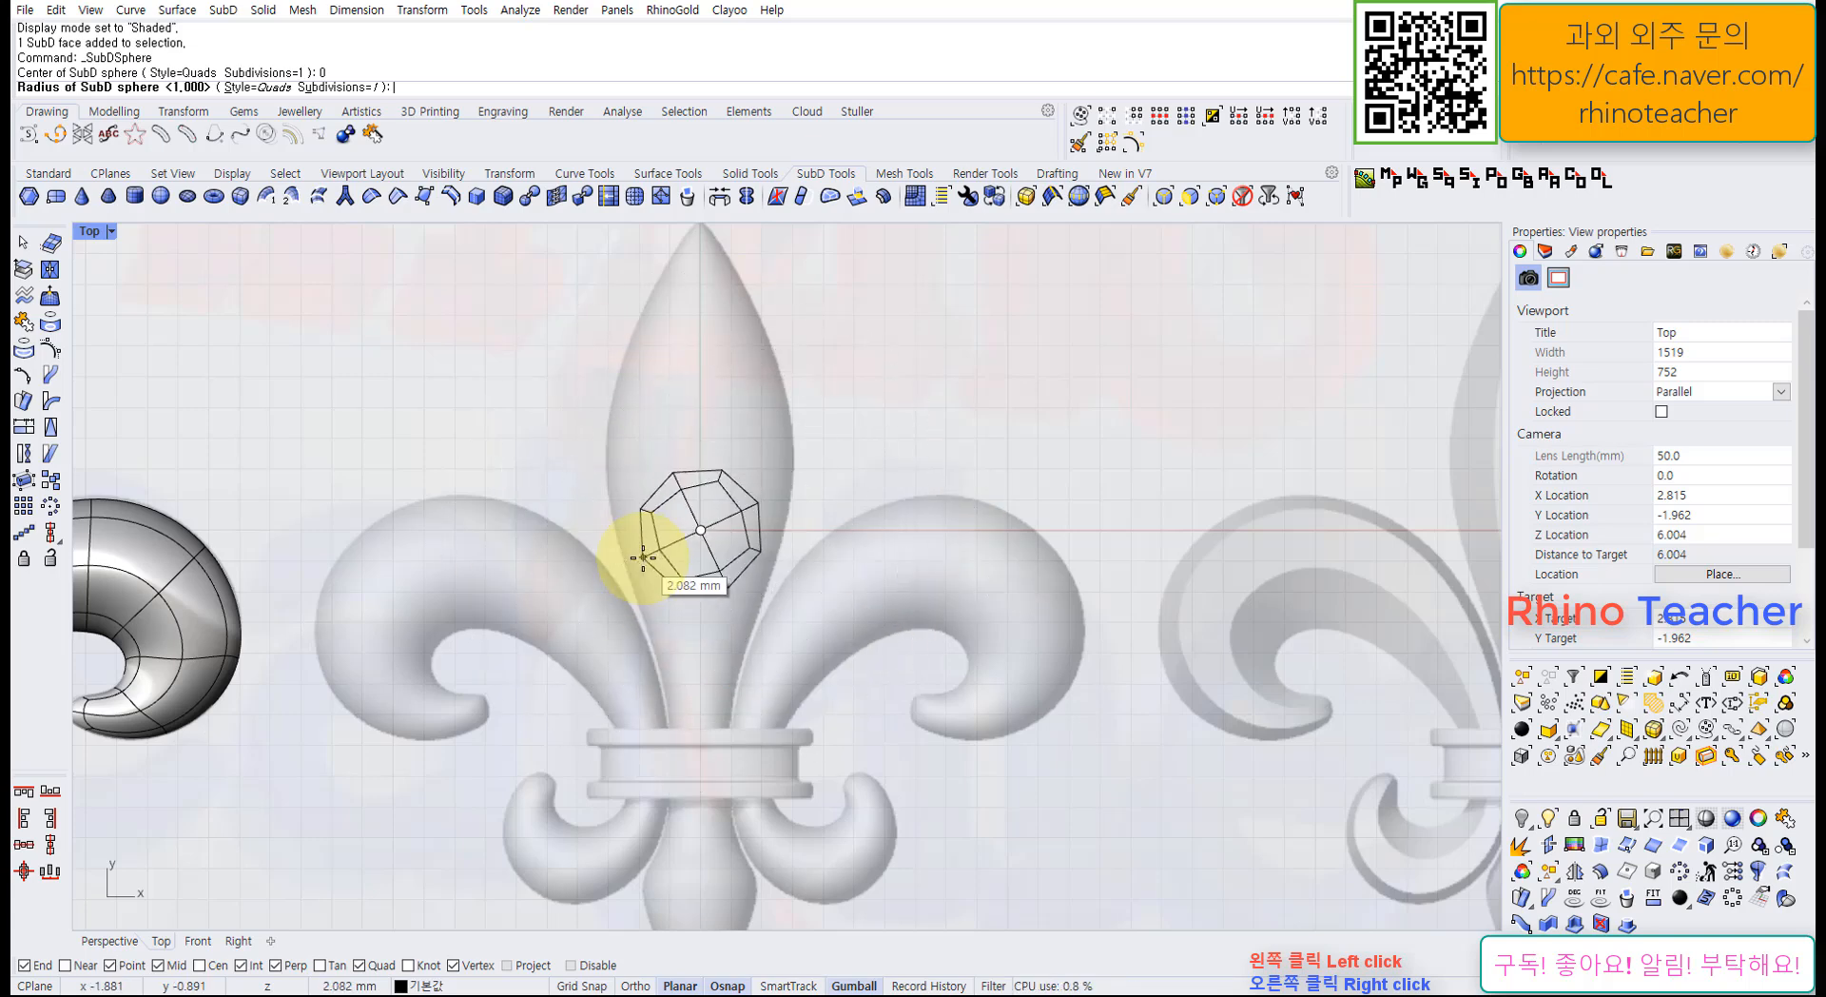
{"action": "scroll", "coordinate": [701, 530], "scroll_direction": "up", "scroll_amount": 6}
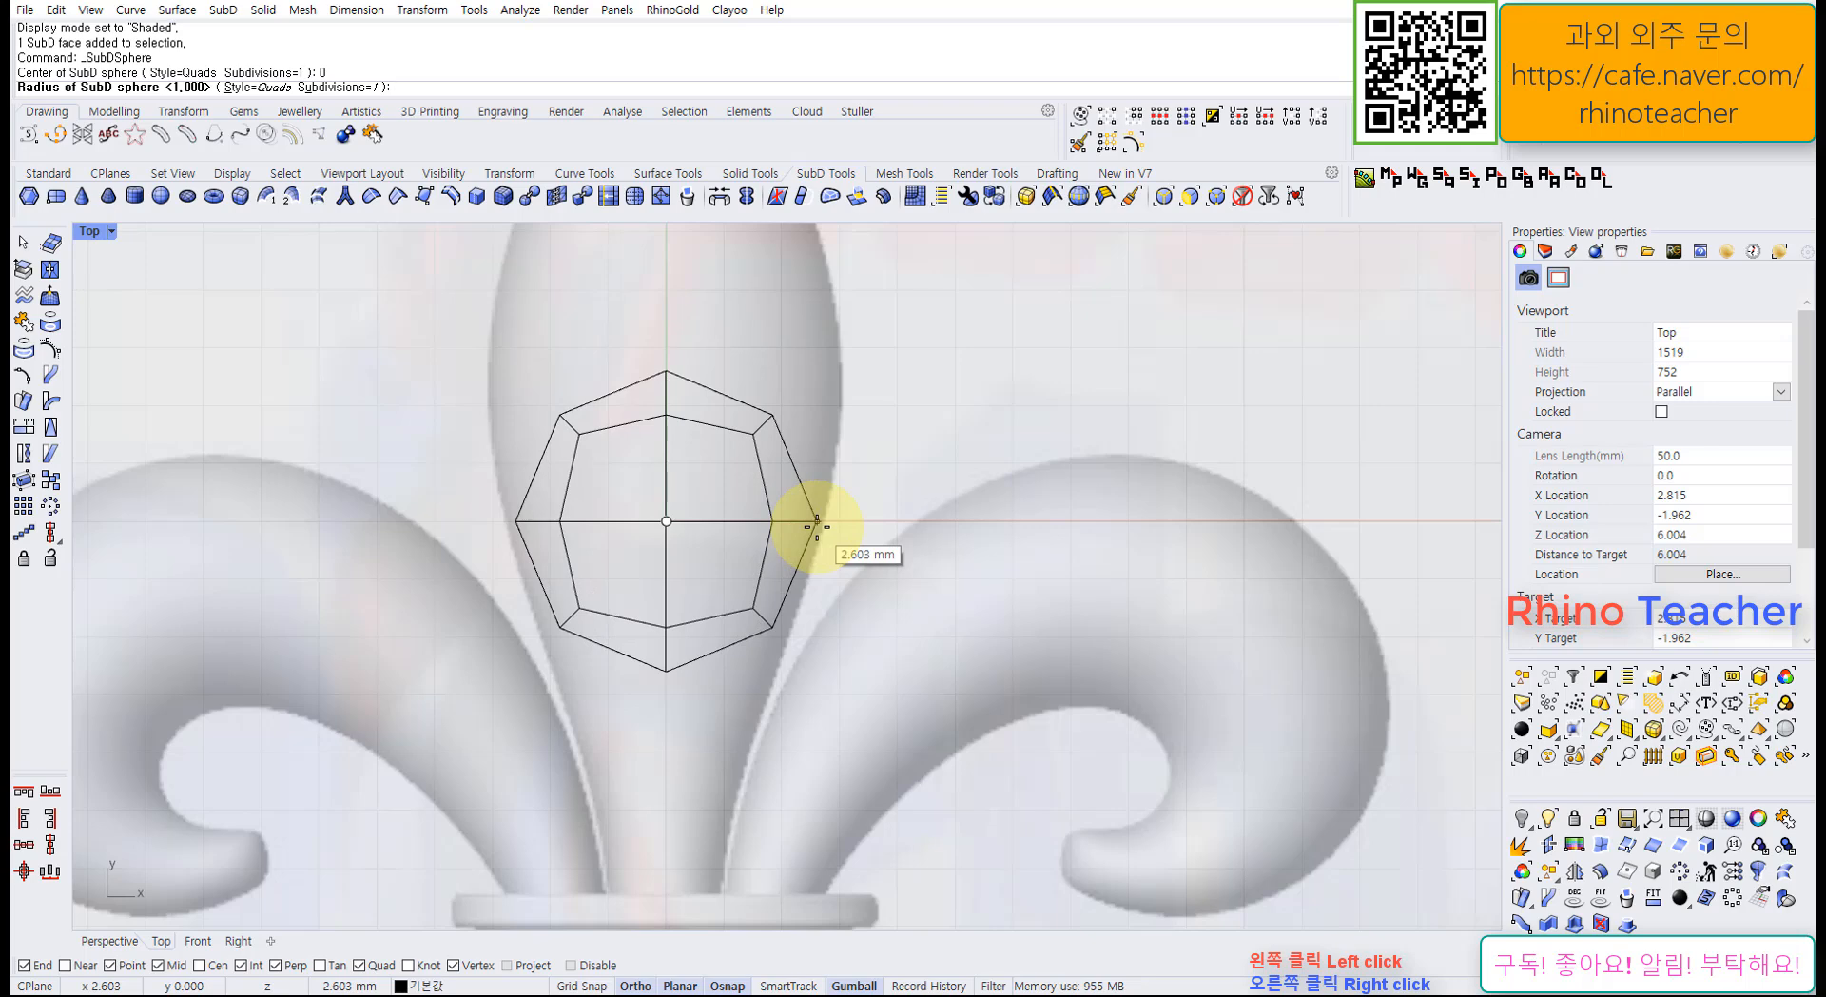
{"action": "left_click", "coordinate": [817, 526], "text": "shift"}
Move the SubD sphere straight up about 2.5 mm to the widest part of the reference's central petal
{"action": "scroll", "coordinate": [817, 523], "scroll_direction": "down", "scroll_amount": 6}
{"action": "mouse_move", "coordinate": [818, 491]}
{"action": "right_mouse_down"}
{"action": "mouse_move", "coordinate": [789, 547]}
{"action": "mouse_move", "coordinate": [725, 590]}
{"action": "right_mouse_up"}
{"action": "scroll", "coordinate": [727, 547], "scroll_direction": "up", "scroll_amount": 6}
{"action": "left_click", "coordinate": [726, 590]}
{"action": "right_click_drag", "start_coordinate": [714, 529], "coordinate": [714, 590]}
{"action": "left_click_drag", "start_coordinate": [712, 650], "coordinate": [723, 506]}
{"action": "right_click_drag", "start_coordinate": [608, 545], "coordinate": [736, 597]}
{"action": "left_click", "coordinate": [741, 590]}
{"action": "left_click_drag", "start_coordinate": [741, 589], "coordinate": [722, 600]}
{"action": "key", "text": "ctrl+z"}
{"action": "key", "text": "ctrl+z"}
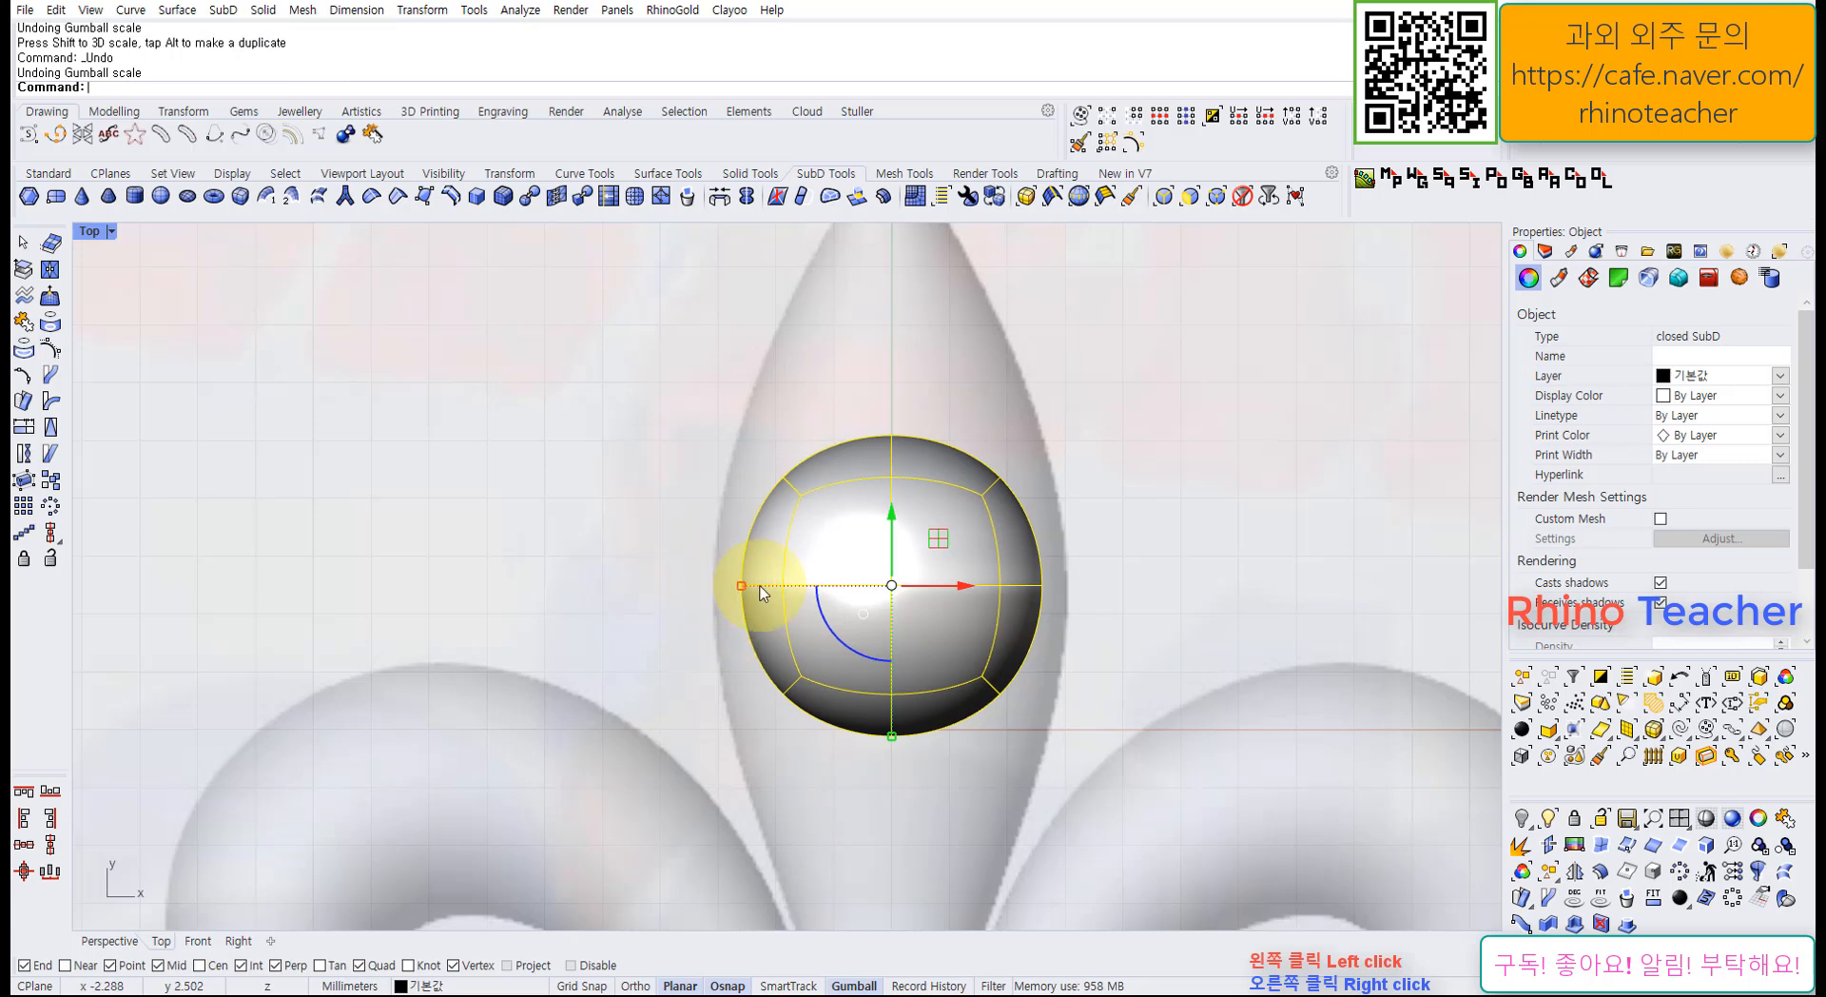
Scale the SubD sphere uniformly to a radius of about 3 mm to match the width of the central petal
{"action": "left_click_drag", "start_coordinate": [744, 590], "coordinate": [717, 587]}
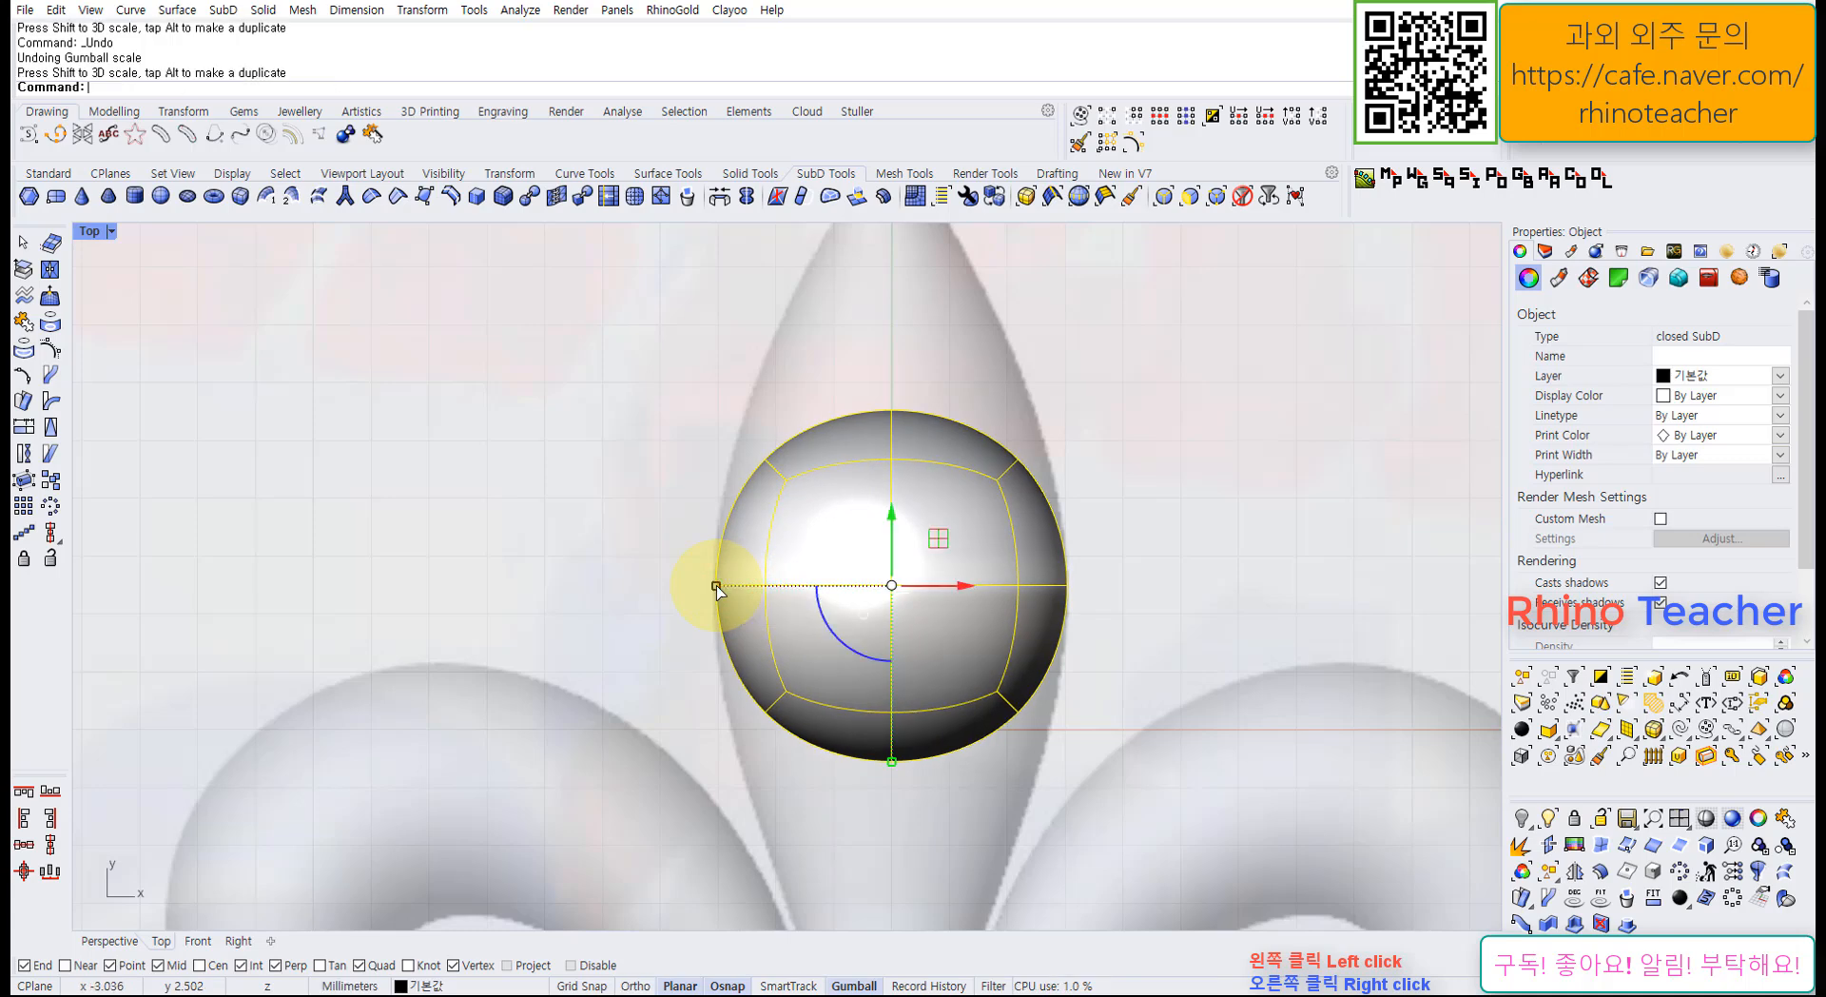
{"action": "left_click", "coordinate": [1154, 537]}
{"action": "scroll", "coordinate": [1154, 537], "scroll_direction": "down", "scroll_amount": 4}
{"action": "right_click_drag", "start_coordinate": [1153, 538], "coordinate": [1046, 493]}
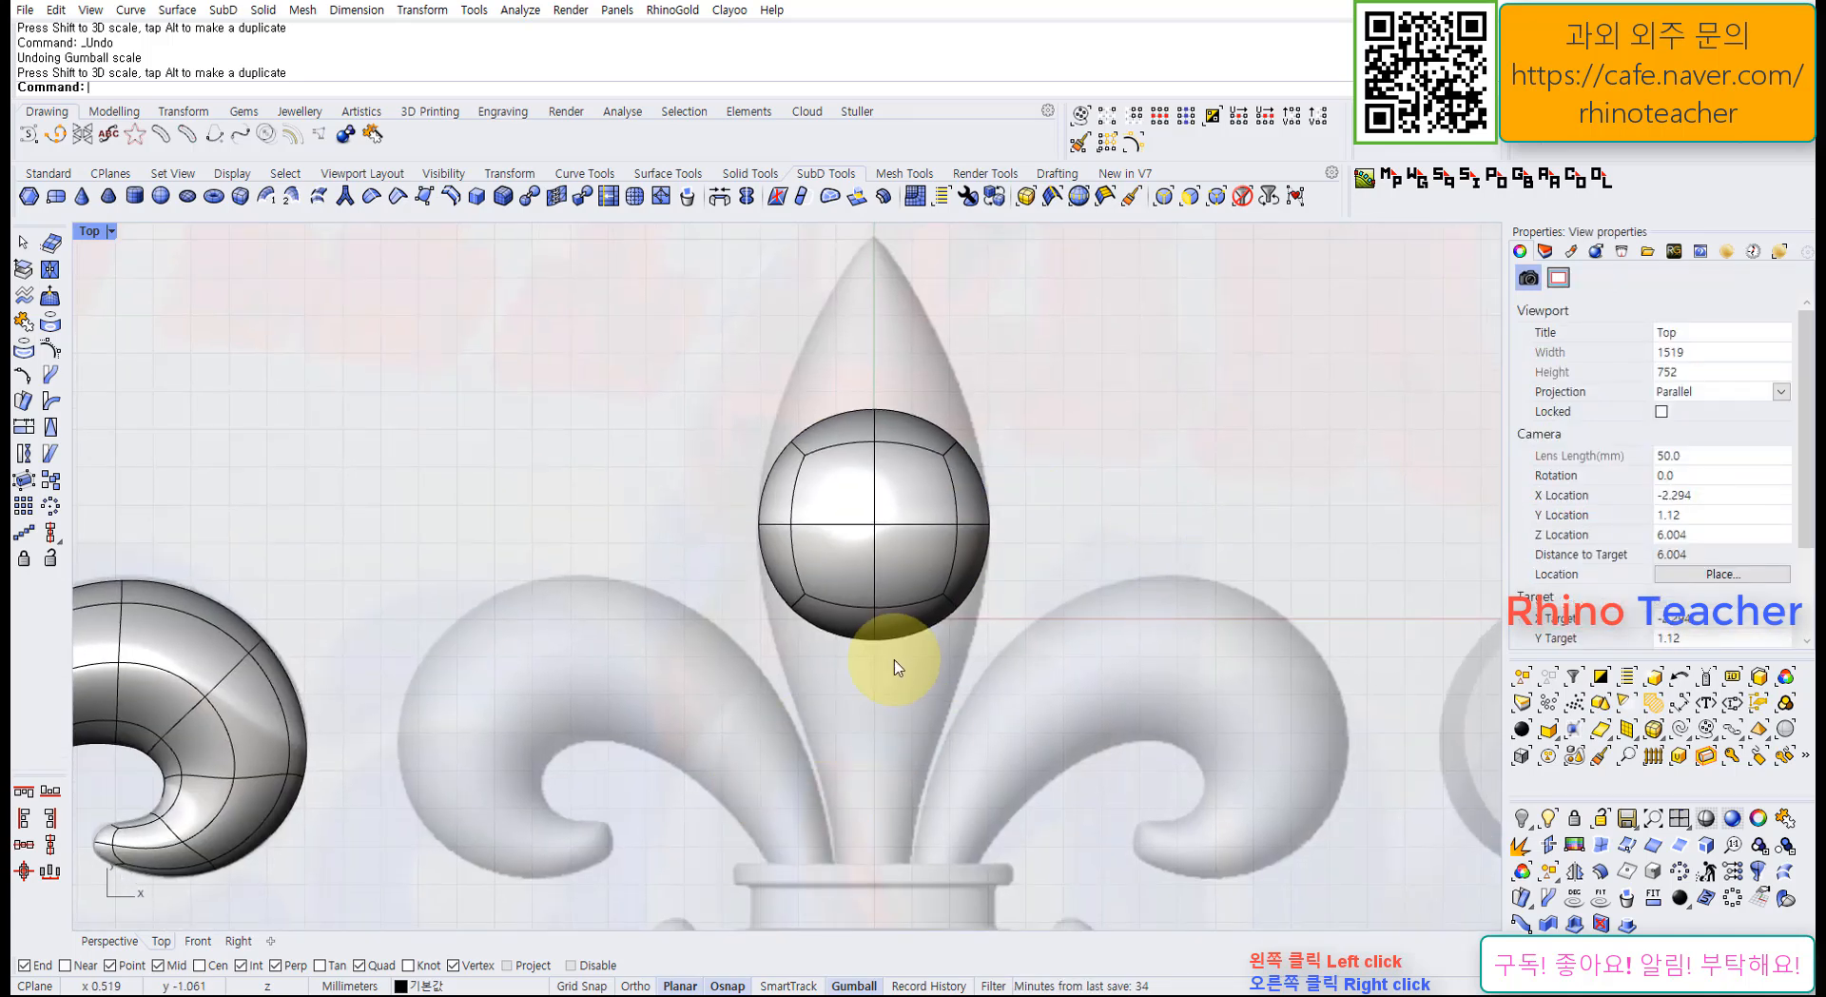
Turn on the SubD sphere's control points and move the three topmost points up to the petal's tip
{"action": "right_click_drag", "start_coordinate": [983, 650], "coordinate": [942, 559]}
{"action": "right_click_drag", "start_coordinate": [916, 485], "coordinate": [786, 534]}
{"action": "scroll", "coordinate": [593, 516], "scroll_direction": "up", "scroll_amount": 4}
{"action": "left_click", "coordinate": [812, 634]}
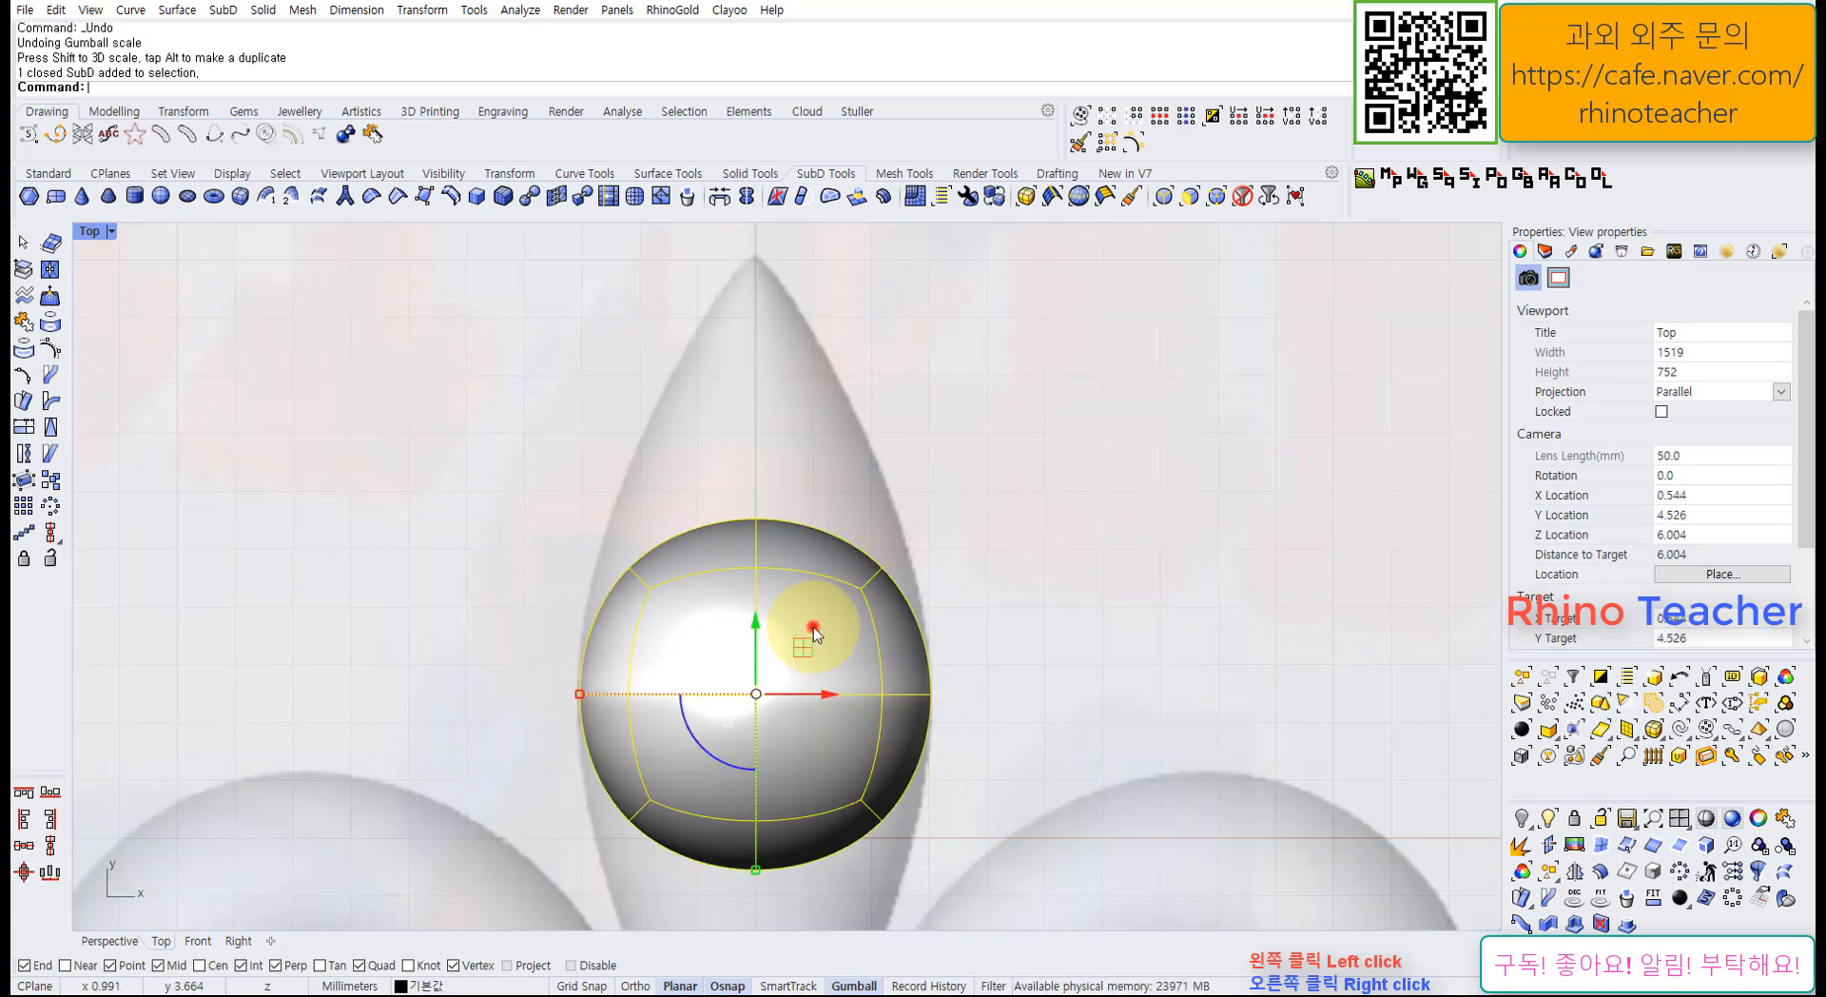
{"action": "right_click_drag", "start_coordinate": [917, 582], "coordinate": [921, 613]}
{"action": "key", "text": "F10"}
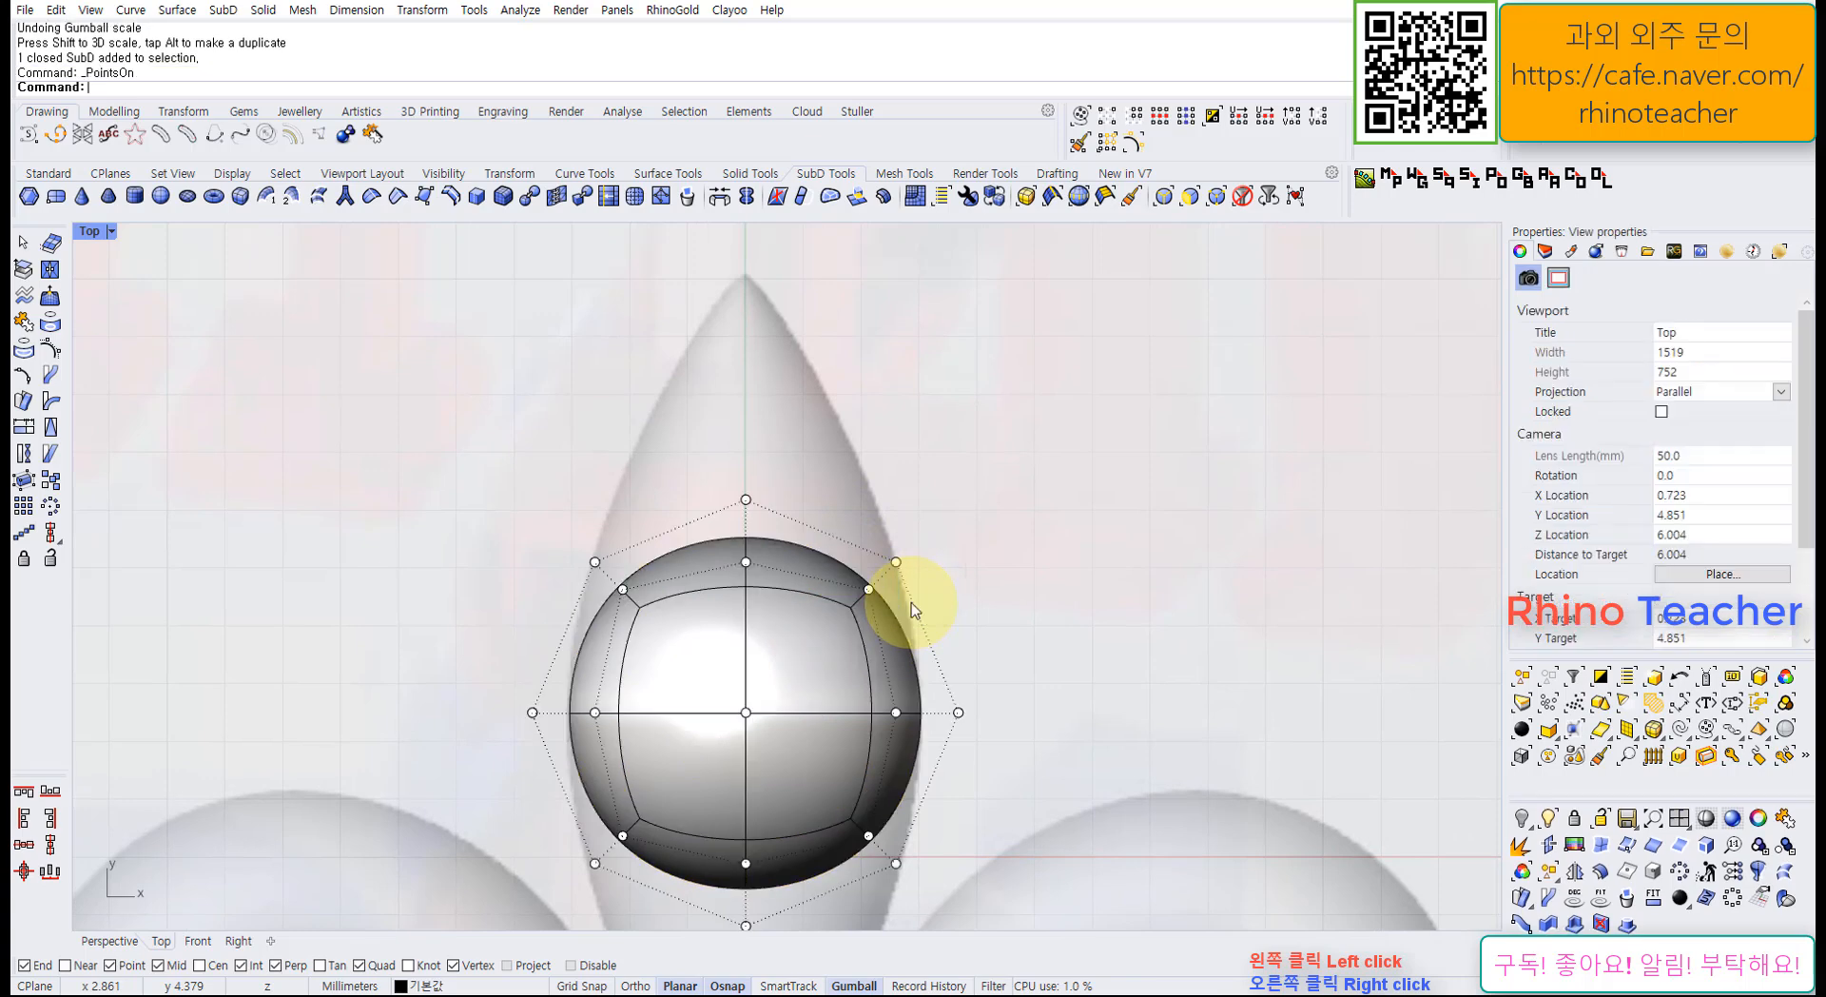
{"action": "right_click_drag", "start_coordinate": [852, 477], "coordinate": [871, 551]}
{"action": "left_click_drag", "start_coordinate": [727, 487], "coordinate": [833, 686]}
{"action": "right_click_drag", "start_coordinate": [793, 561], "coordinate": [786, 640]}
{"action": "left_click_drag", "start_coordinate": [783, 639], "coordinate": [807, 362]}
{"action": "left_click", "coordinate": [982, 436]}
{"action": "scroll", "coordinate": [1011, 562], "scroll_direction": "down", "scroll_amount": 4}
{"action": "right_click_drag", "start_coordinate": [1010, 568], "coordinate": [942, 460]}
{"action": "scroll", "coordinate": [835, 579], "scroll_direction": "up", "scroll_amount": 8}
{"action": "right_click_drag", "start_coordinate": [818, 580], "coordinate": [842, 620]}
{"action": "scroll", "coordinate": [1113, 464], "scroll_direction": "down", "scroll_amount": 8}
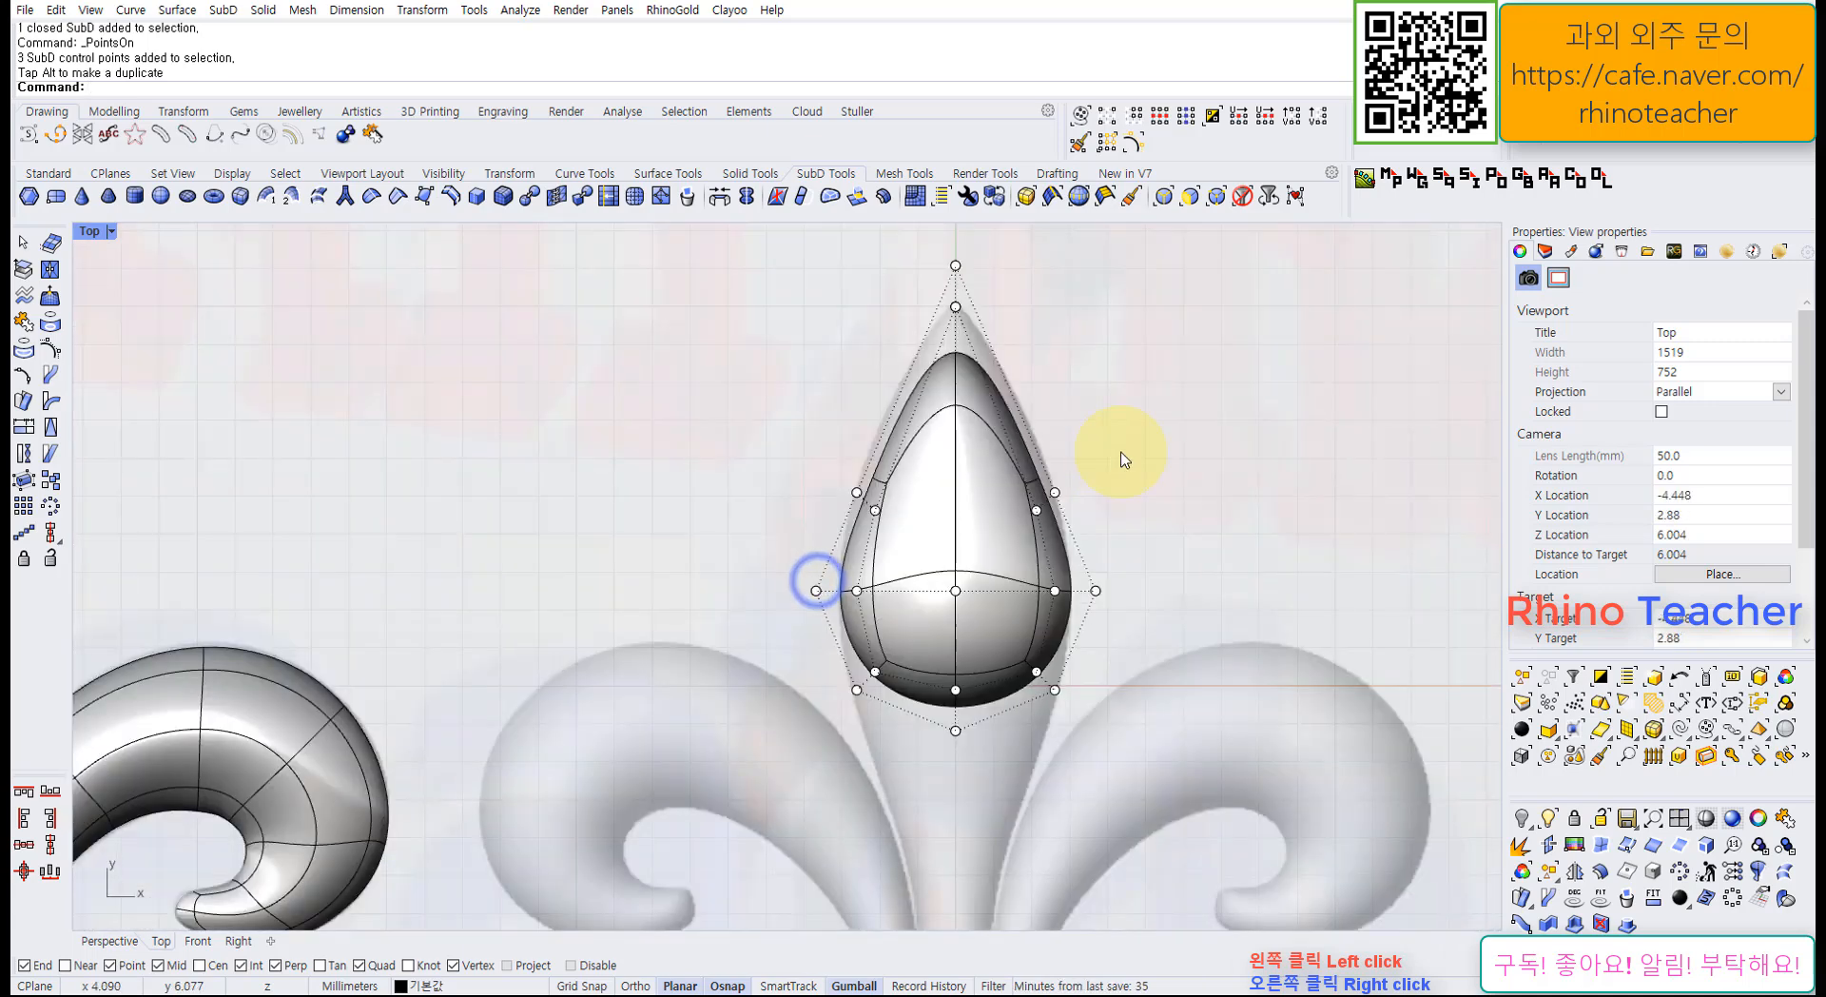
Create a regular NURBS sphere beside the stretched SubD shape, slightly larger than it in width
{"action": "right_click_drag", "start_coordinate": [1113, 467], "coordinate": [953, 553]}
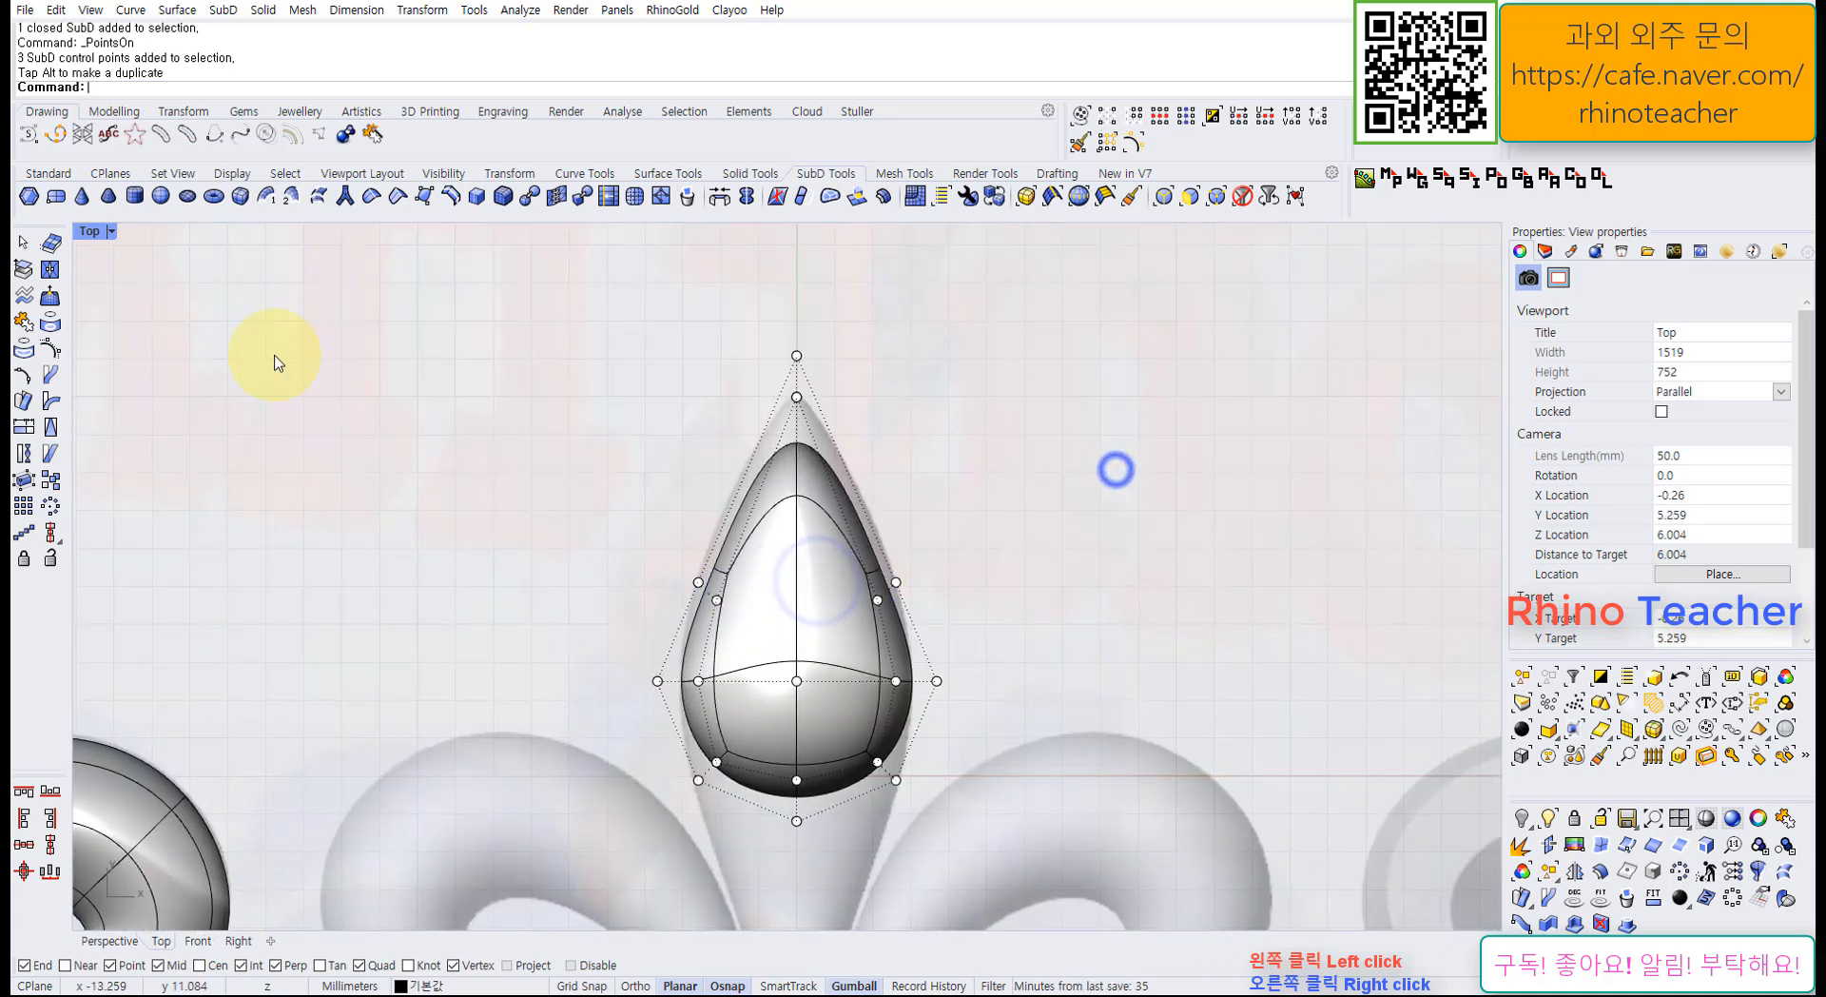
{"action": "left_click", "coordinate": [47, 173]}
{"action": "left_click", "coordinate": [32, 403]}
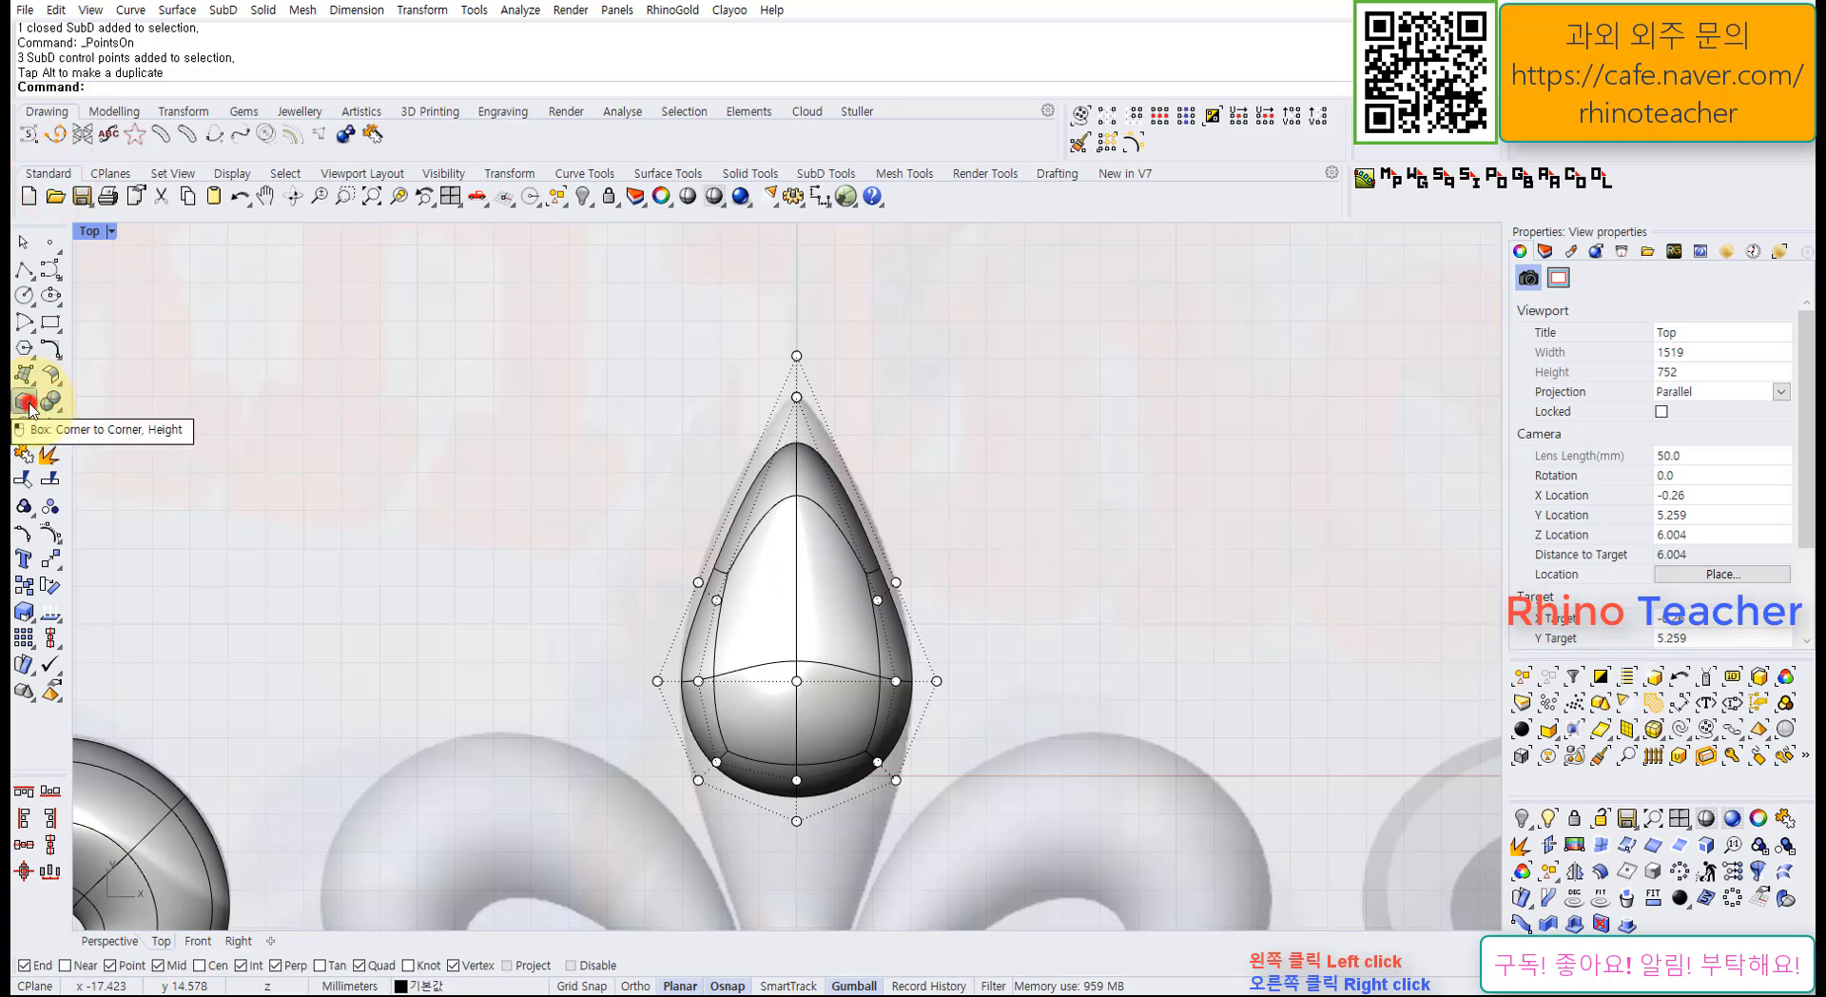
{"action": "left_click", "coordinate": [102, 413]}
{"action": "right_click_drag", "start_coordinate": [942, 501], "coordinate": [754, 490]}
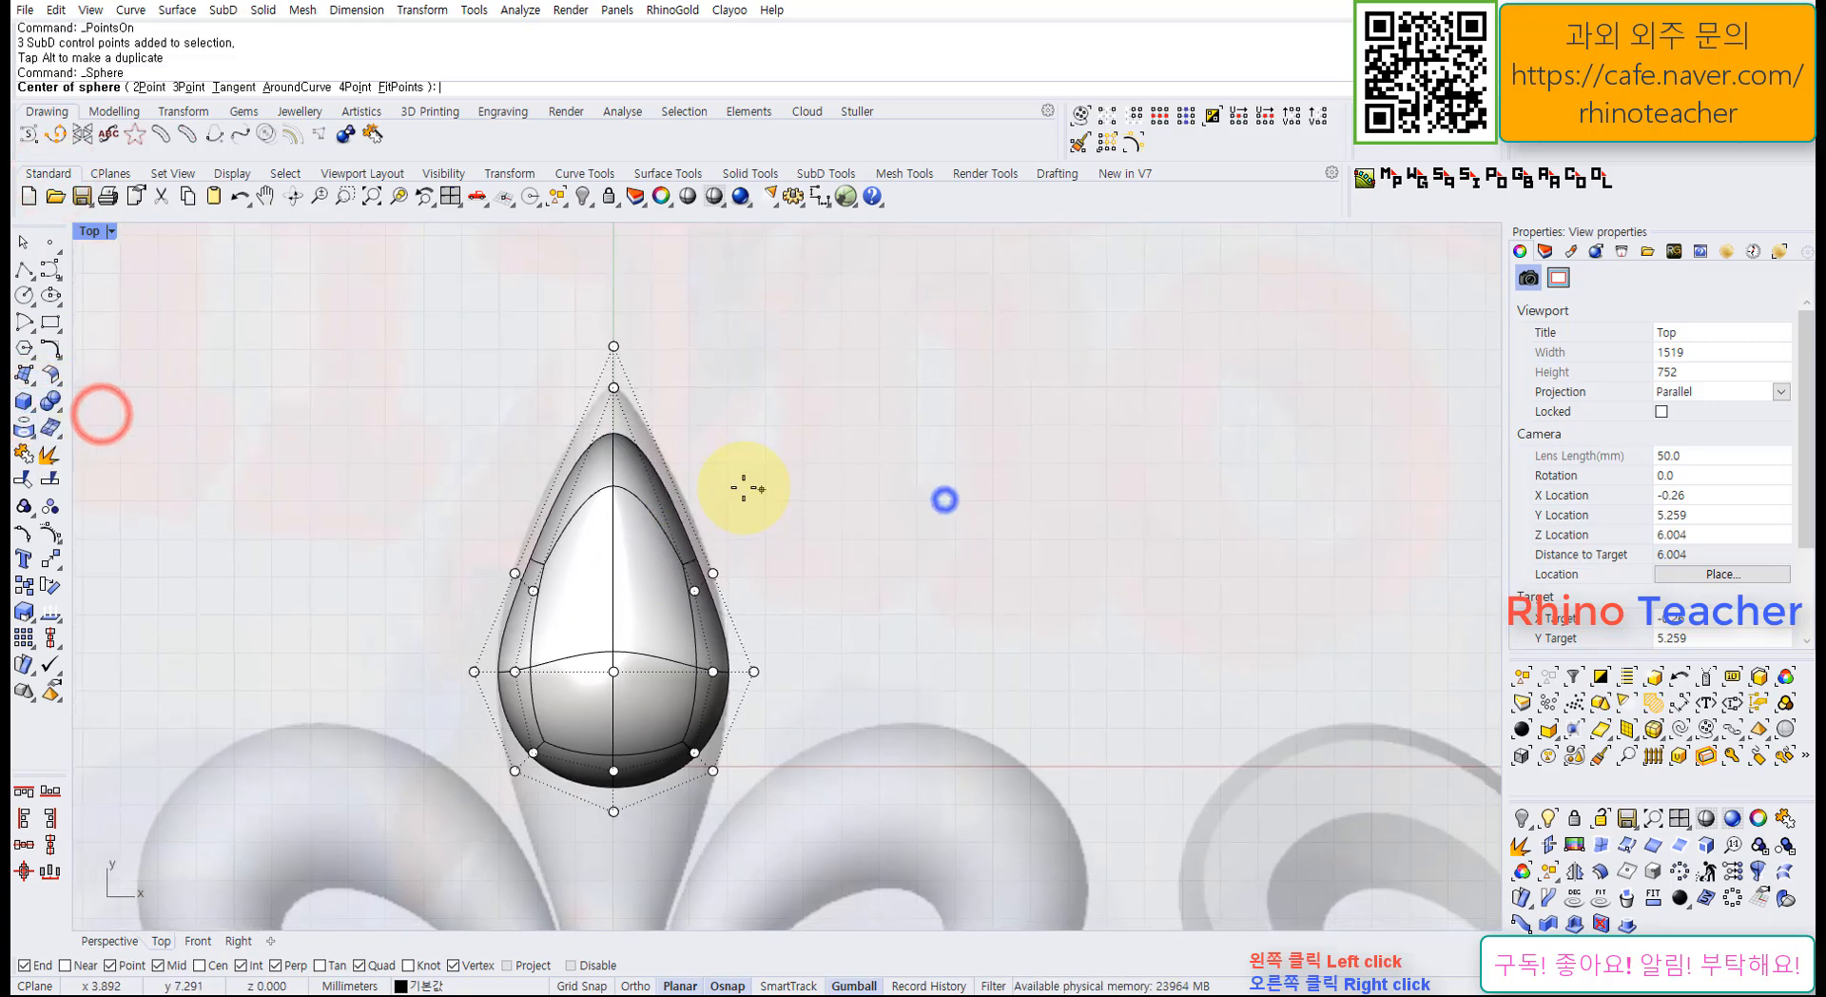
{"action": "left_click", "coordinate": [918, 628]}
{"action": "left_click", "coordinate": [1061, 623]}
{"action": "left_click", "coordinate": [1186, 538]}
Turn on the NURBS sphere's control points and move its top row of points up to form a pointed teardrop
{"action": "left_click_drag", "start_coordinate": [1096, 477], "coordinate": [997, 584]}
{"action": "right_click_drag", "start_coordinate": [995, 587], "coordinate": [959, 654]}
{"action": "key", "text": "F10"}
{"action": "right_click_drag", "start_coordinate": [905, 570], "coordinate": [896, 611]}
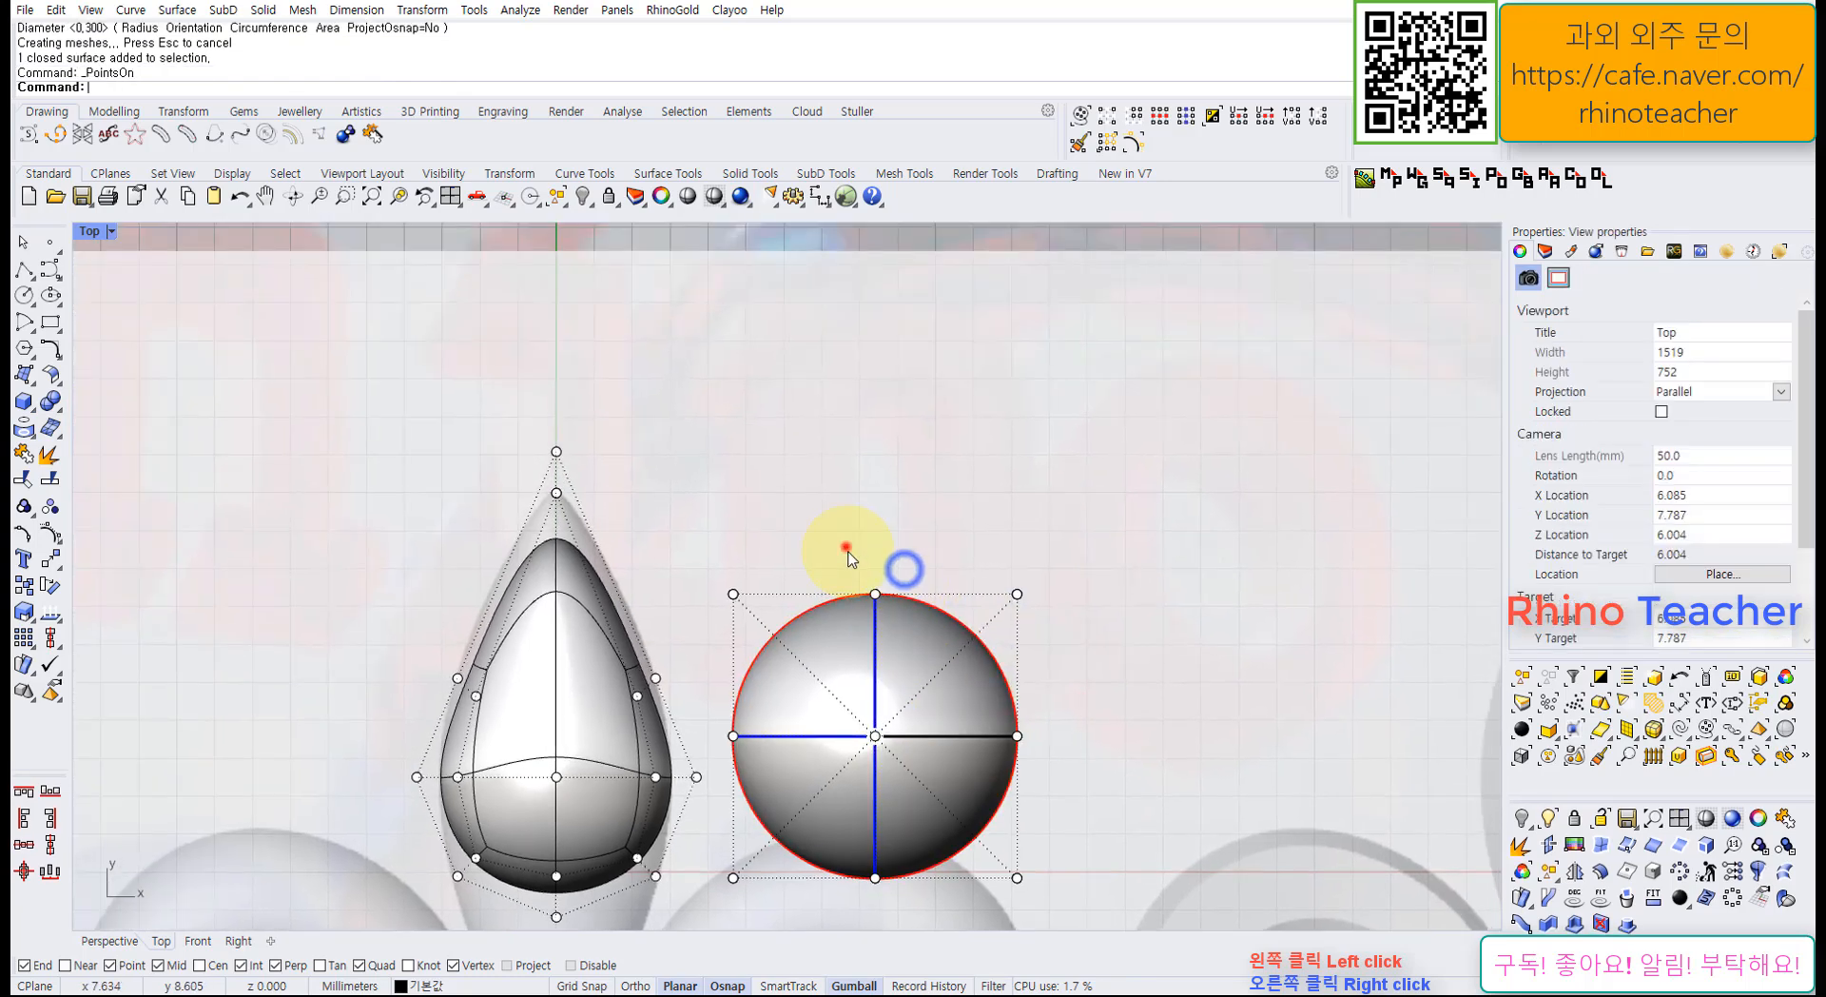
{"action": "left_click_drag", "start_coordinate": [845, 546], "coordinate": [902, 612]}
{"action": "right_click_drag", "start_coordinate": [902, 583], "coordinate": [910, 654]}
{"action": "left_click_drag", "start_coordinate": [884, 602], "coordinate": [887, 481]}
{"action": "left_click", "coordinate": [1111, 470]}
{"action": "right_click_drag", "start_coordinate": [1036, 647], "coordinate": [1016, 551]}
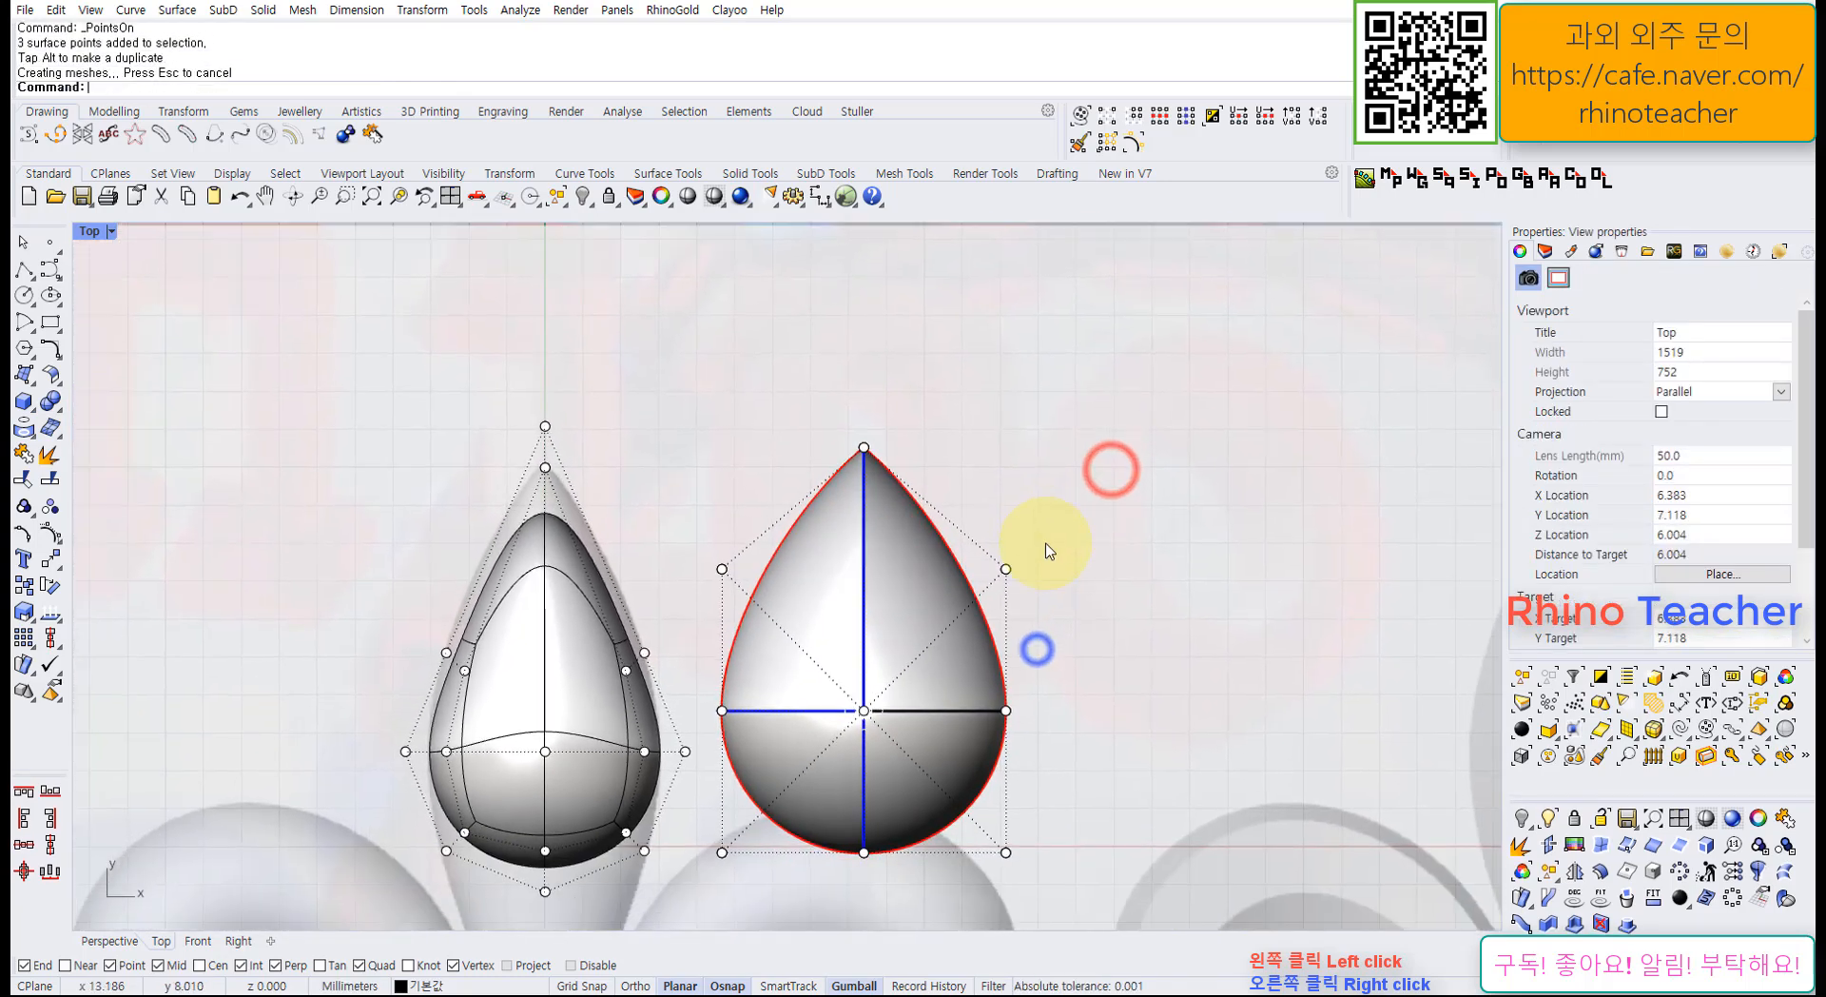